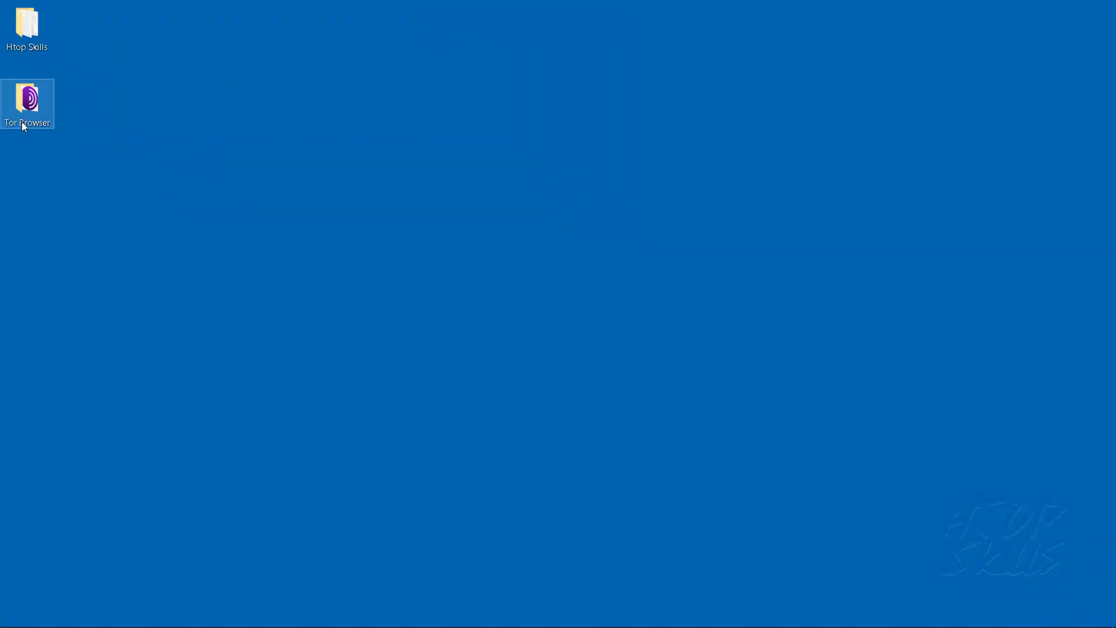
# Launch Tor Browser by running firefox.exe from the Tor Browser\Browser folder.
pyautogui.doubleClick(22, 121)
pyautogui.doubleClick(223, 162)
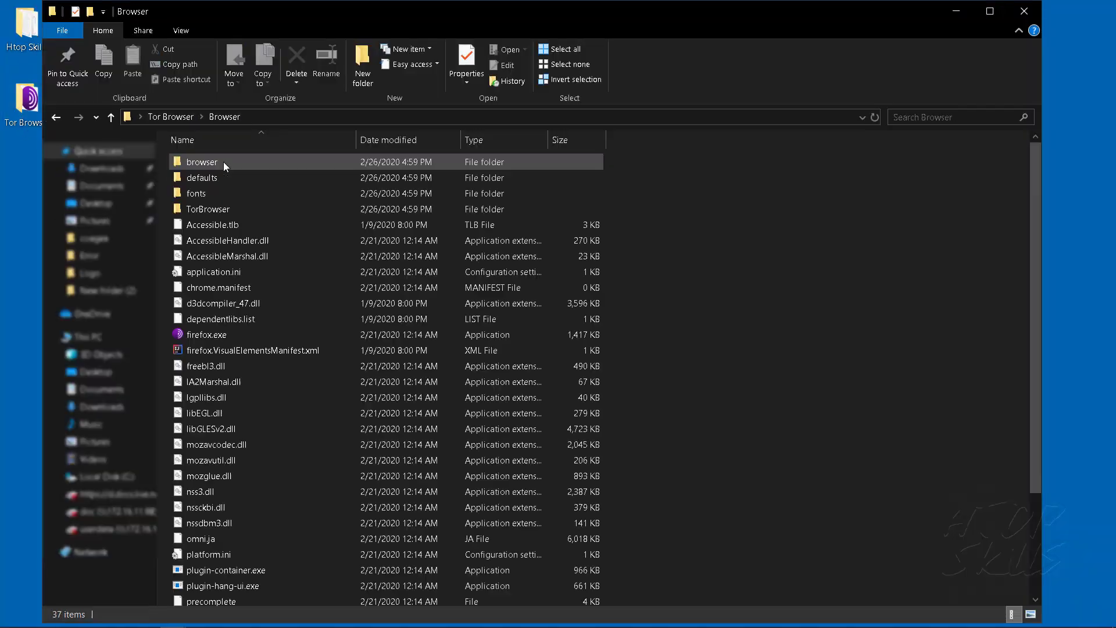
pyautogui.click(214, 336)
pyautogui.doubleClick(214, 338)
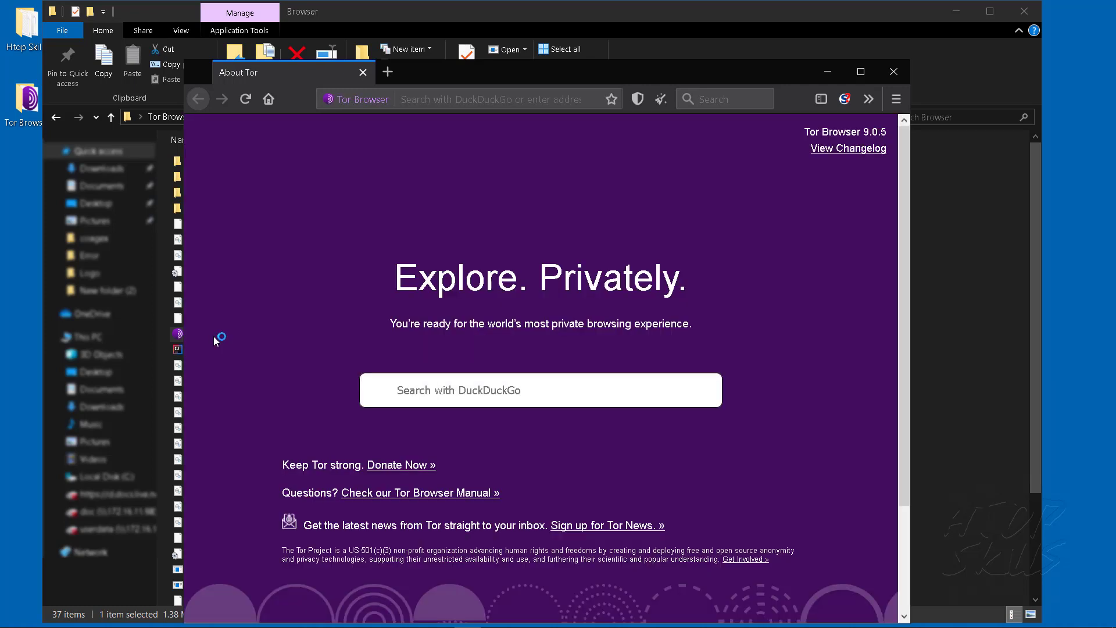
# Load ipleak.net and check that the exit IP is located in the Netherlands.
pyautogui.click(521, 93)
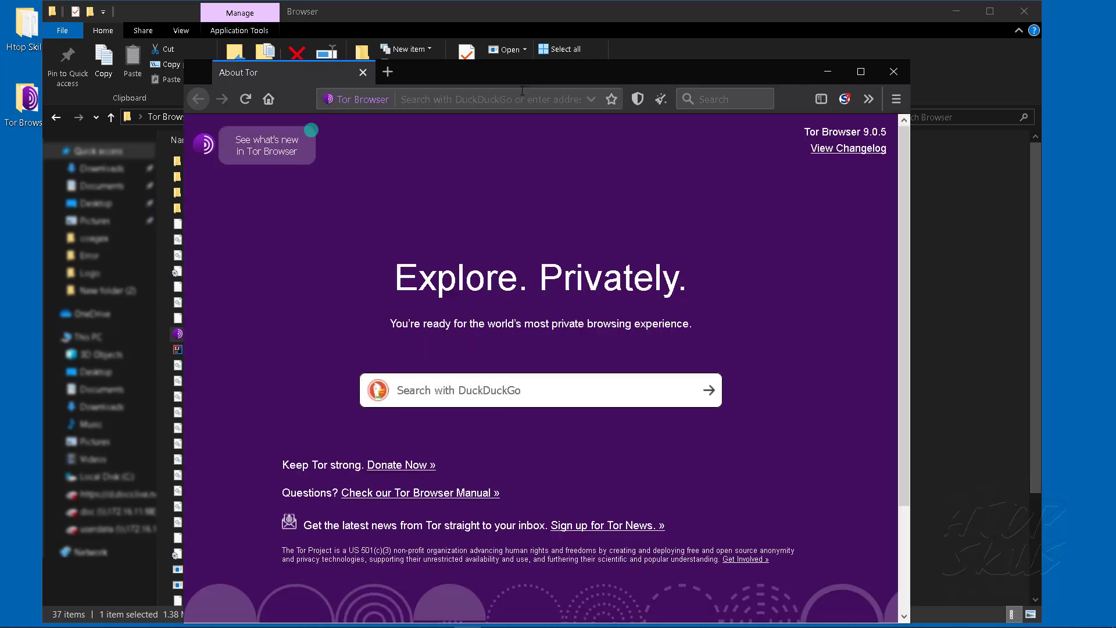
pyautogui.write('ipleak.n')
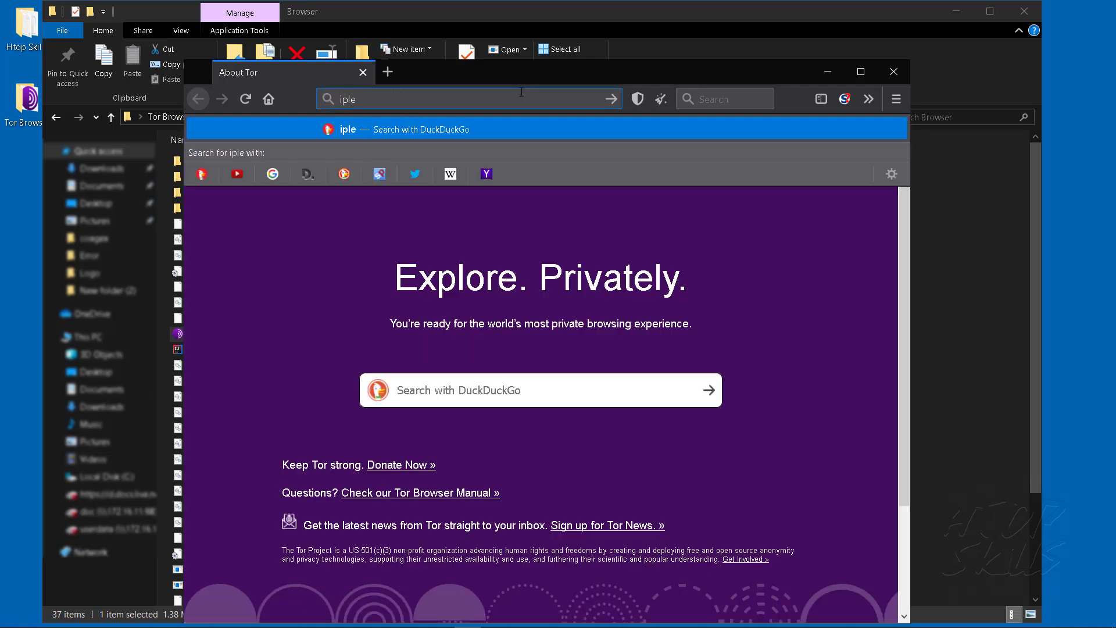
pyautogui.write('et')
pyautogui.press('Return')
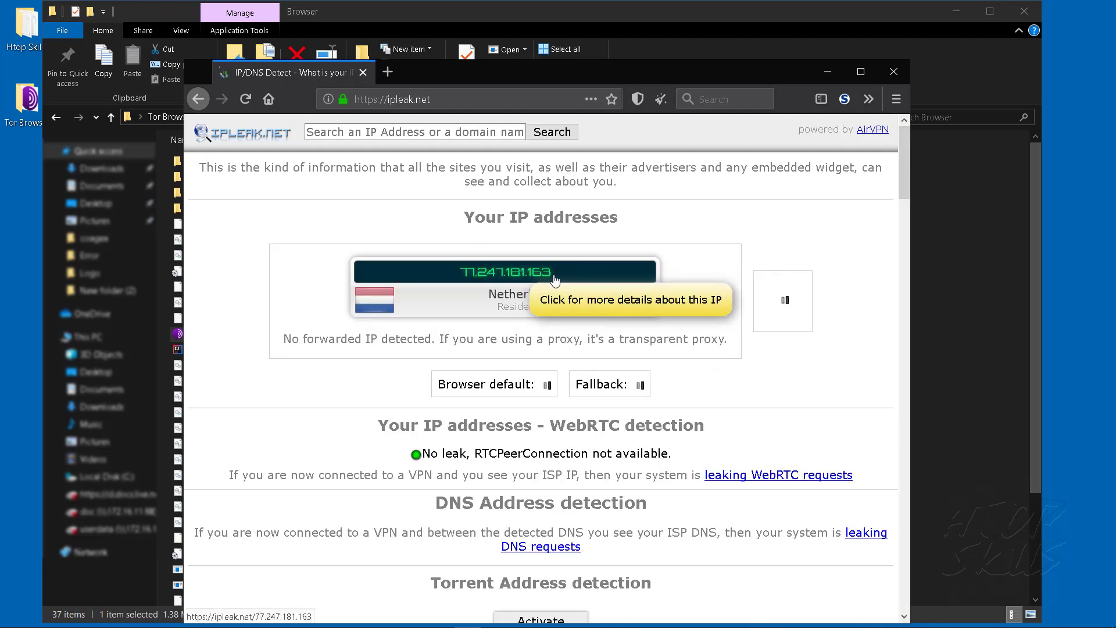
pyautogui.moveTo(904, 189); pyautogui.dragTo(902, 142)
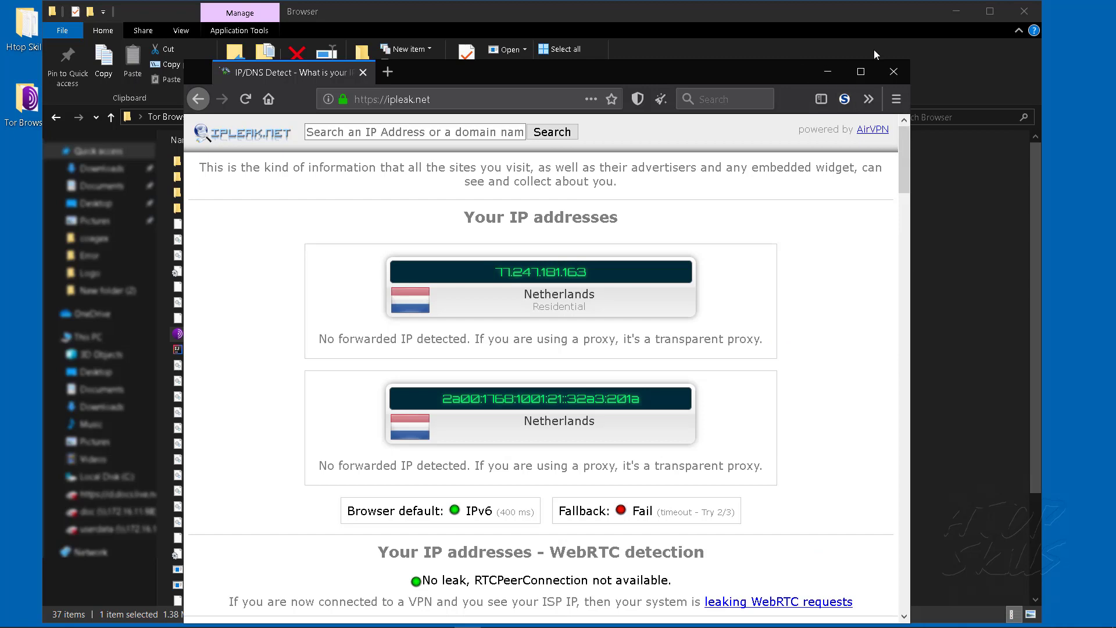
# Close Tor Browser, locate torrc in TorBrowser\Data\Tor, and bring up a blank Notepad.
pyautogui.click(364, 73)
pyautogui.click(227, 240)
pyautogui.click(211, 210)
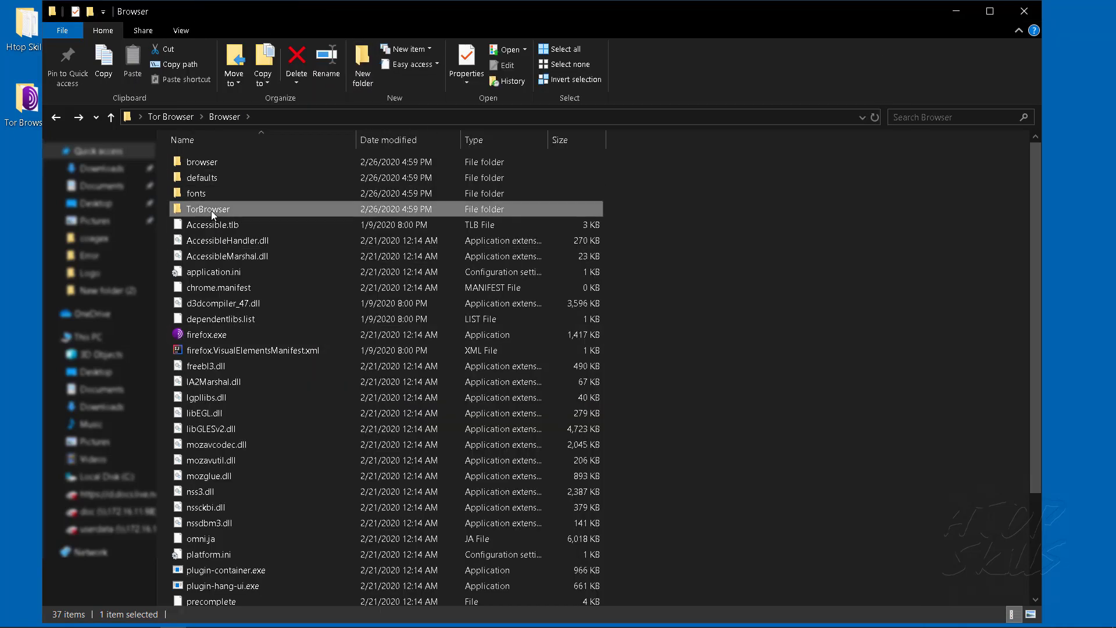
pyautogui.doubleClick(211, 210)
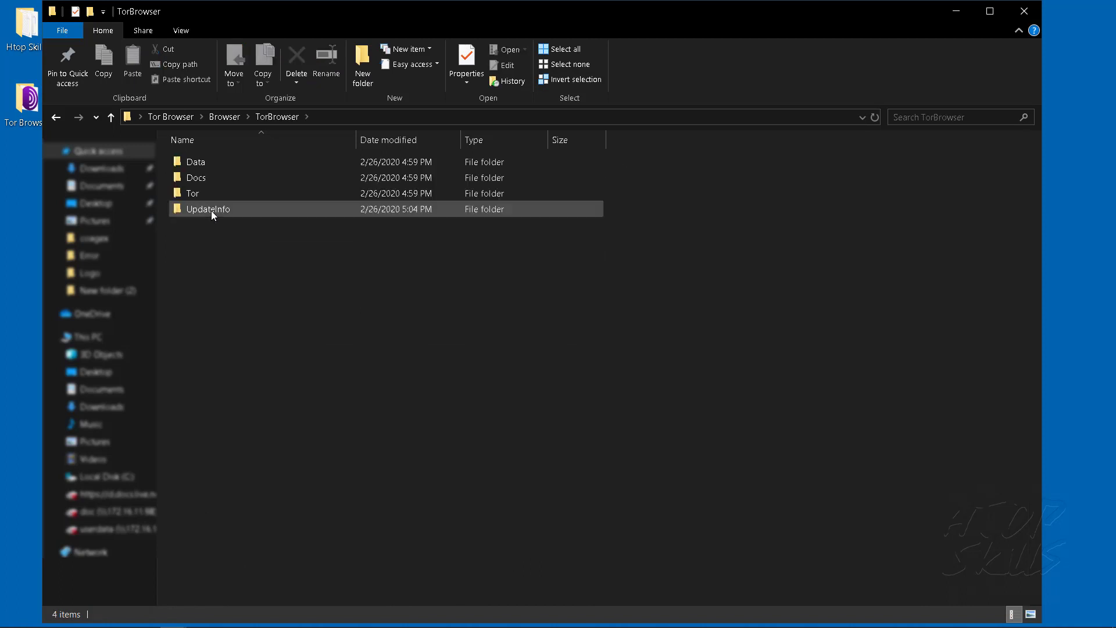
pyautogui.doubleClick(204, 158)
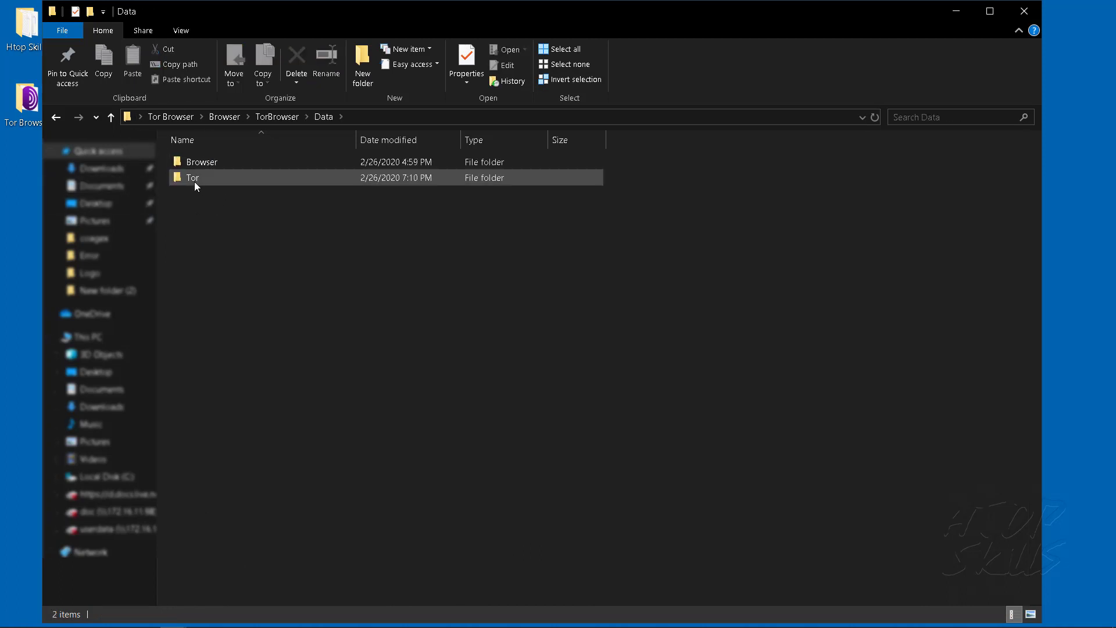
pyautogui.doubleClick(194, 179)
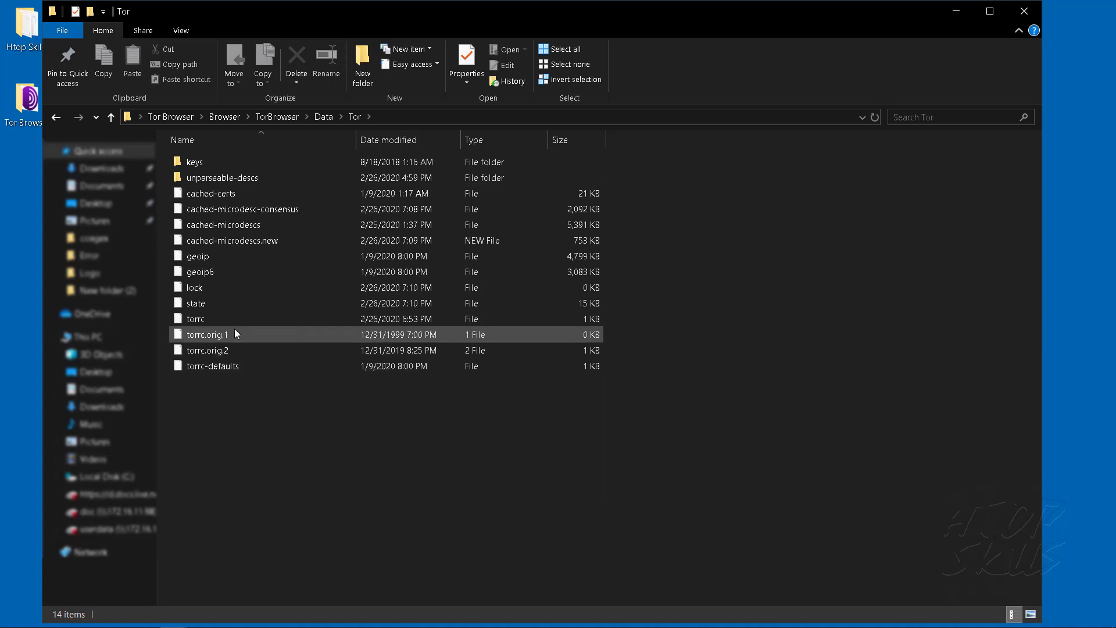
pyautogui.click(189, 321)
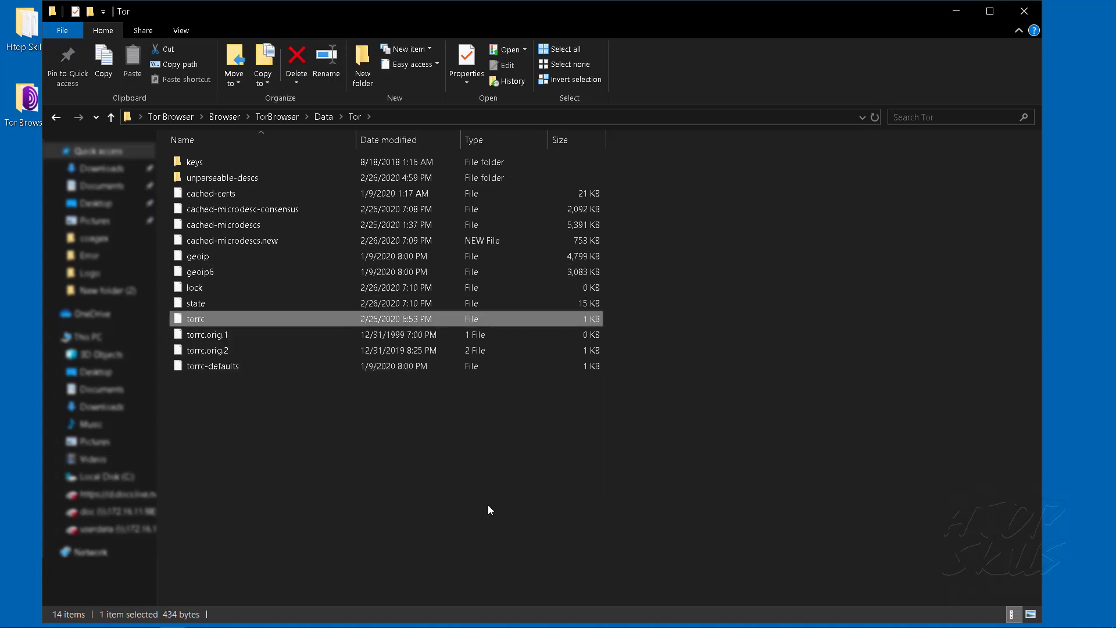
pyautogui.click(414, 617)
# Open torrc in Notepad by dropping the file in, and maximize the editor.
pyautogui.doubleClick(678, 2)
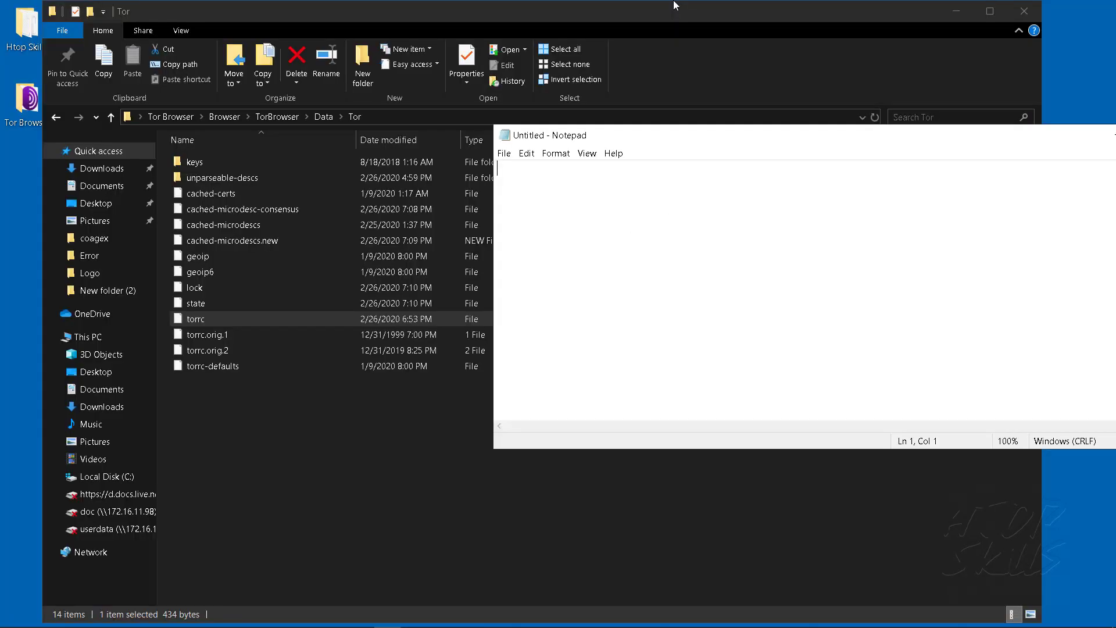
pyautogui.moveTo(189, 316); pyautogui.dragTo(593, 260)
pyautogui.click(1064, 254)
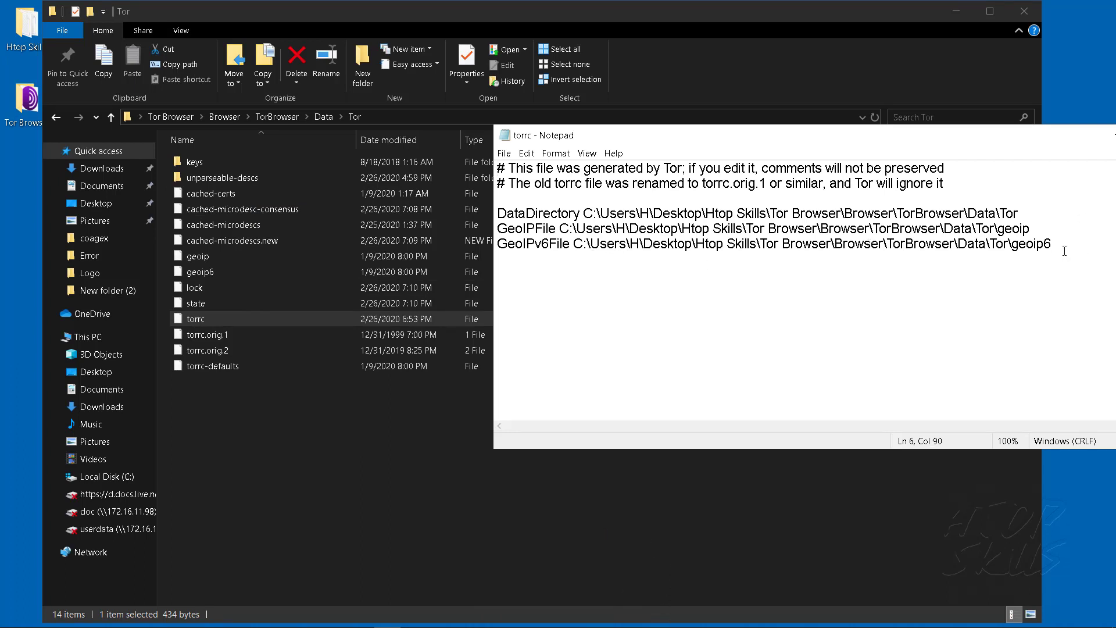
pyautogui.doubleClick(796, 135)
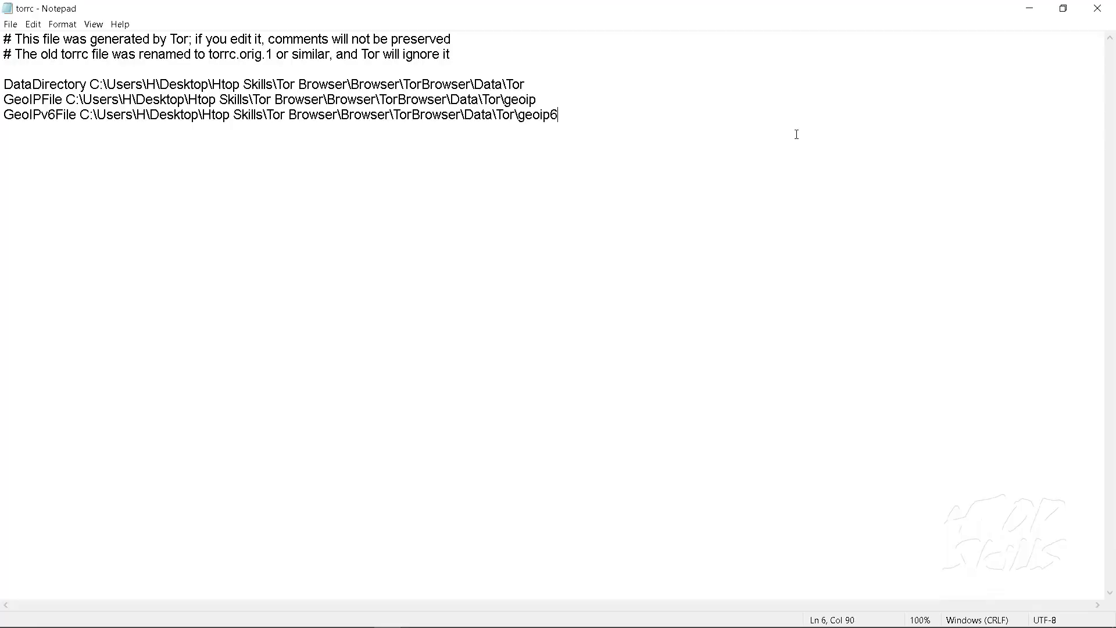
# Add the line 'EntryNodes {us} StrictNodes 1' at the end of torrc.
pyautogui.press('Return')
pyautogui.press('Return')
pyautogui.write('EntryNodes {} StrictNodes 1')
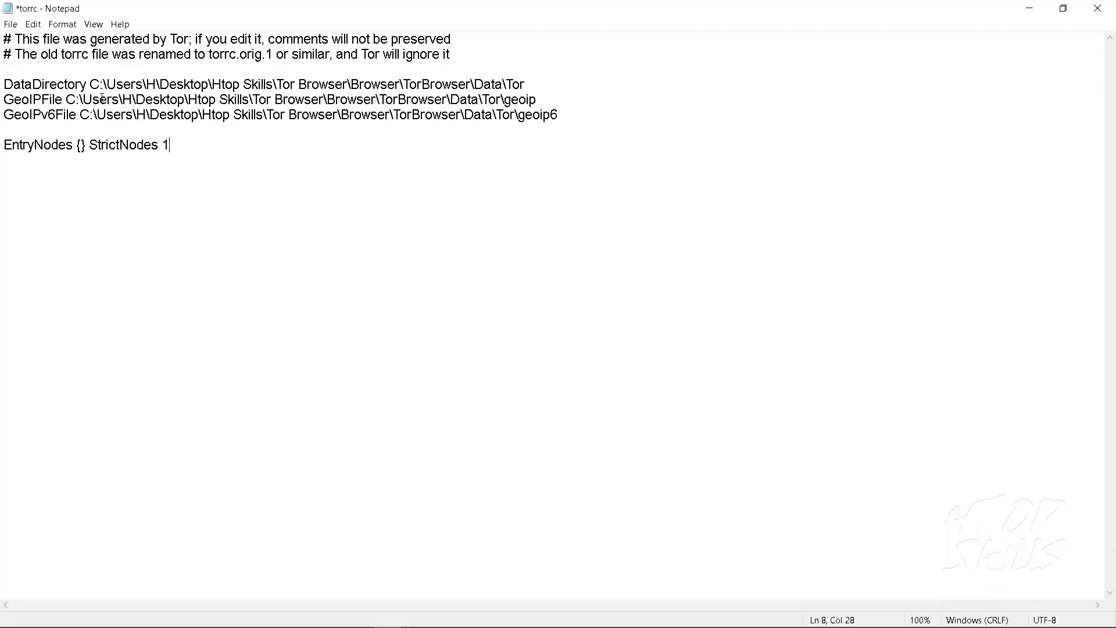
pyautogui.moveTo(12, 146); pyautogui.dragTo(35, 145)
pyautogui.doubleClick(23, 145)
pyautogui.click(2, 145)
pyautogui.click(52, 145)
pyautogui.write('us')
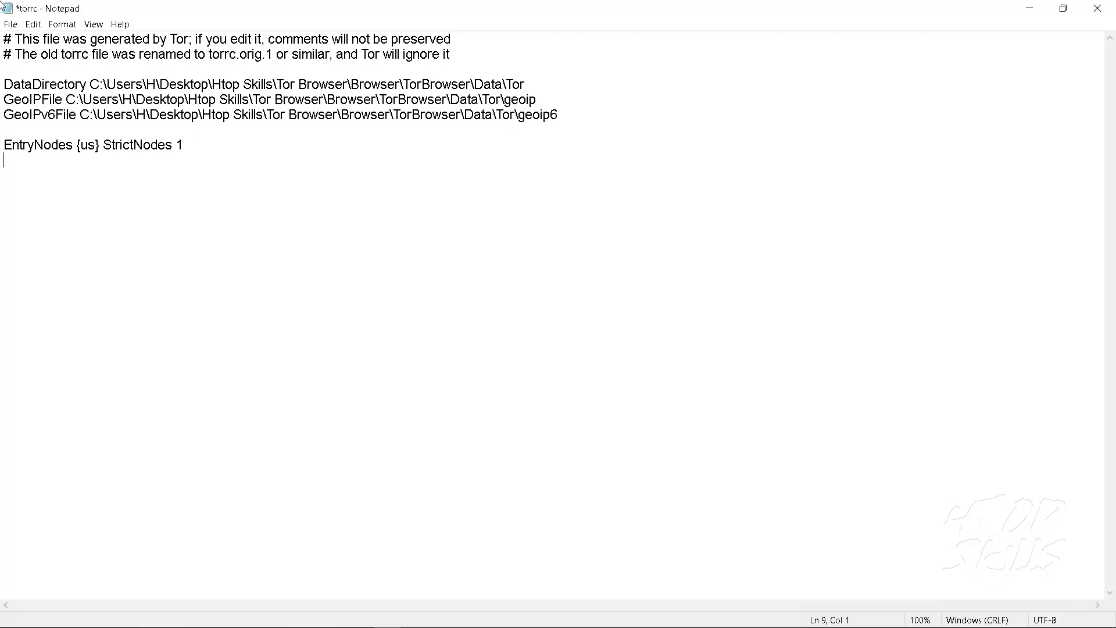
# Add the line 'ExitNodes {ca} StrictNodes 1' below it.
pyautogui.write('ExitNodes {} StrictNodes 1')
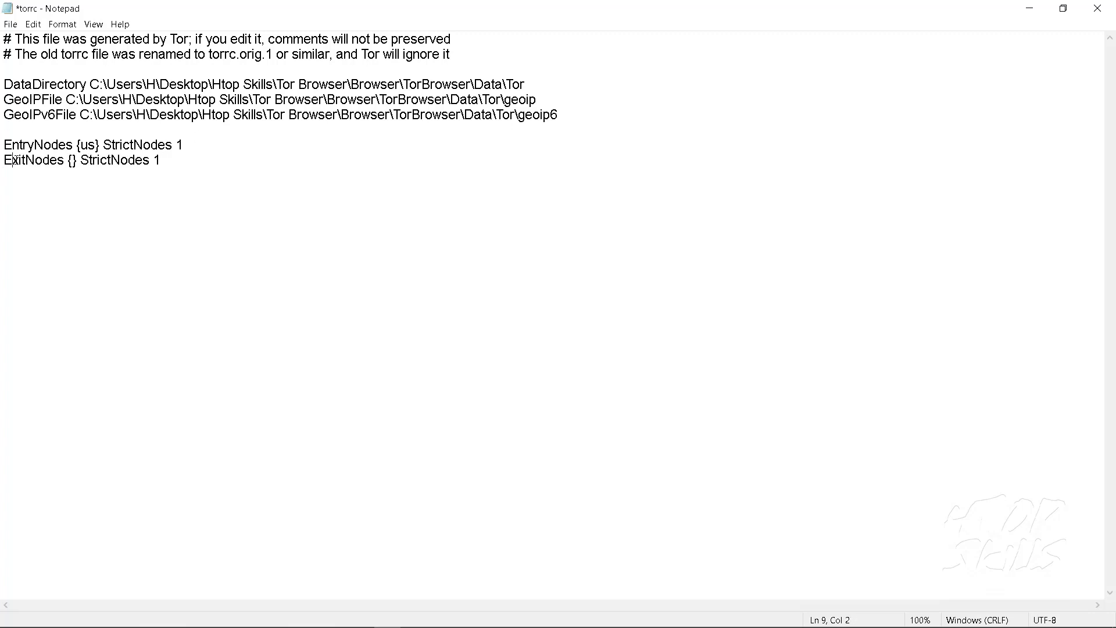
pyautogui.click(72, 161)
pyautogui.write('ca')
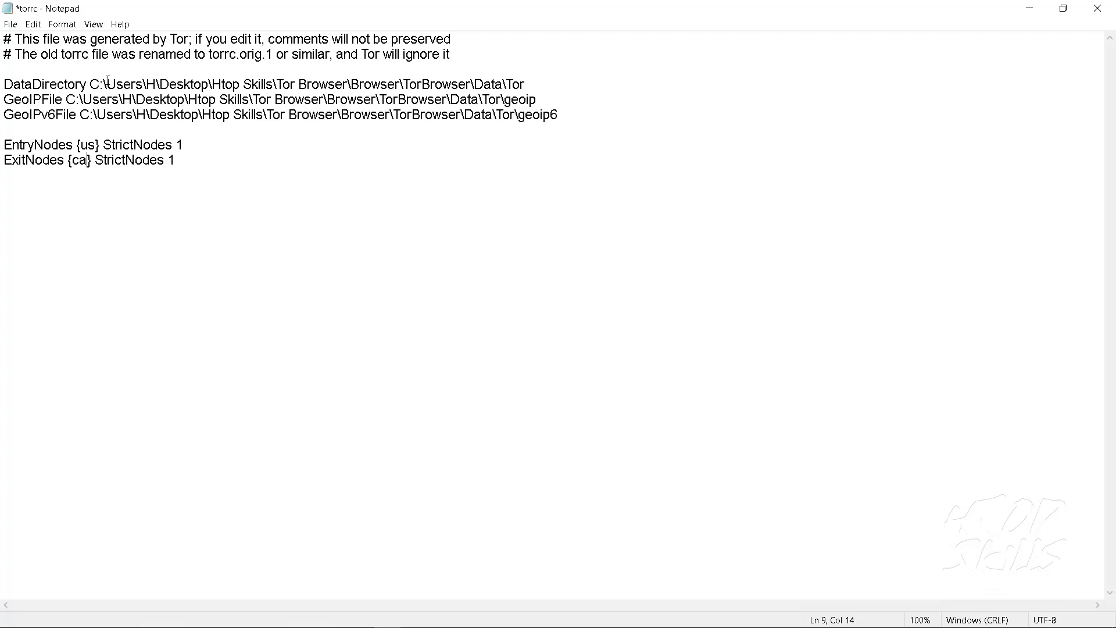
pyautogui.click(10, 25)
# Save torrc, relaunch Tor Browser from firefox.exe, and load ipleak.net showing a Canadian exit IP.
pyautogui.click(18, 84)
pyautogui.click(1029, 8)
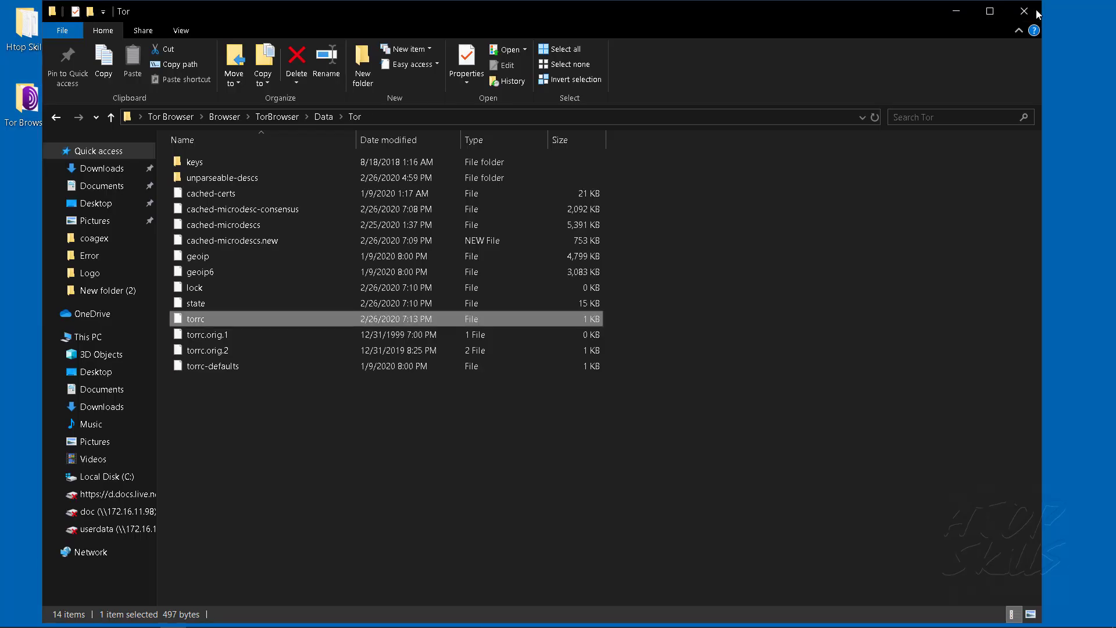
pyautogui.click(228, 118)
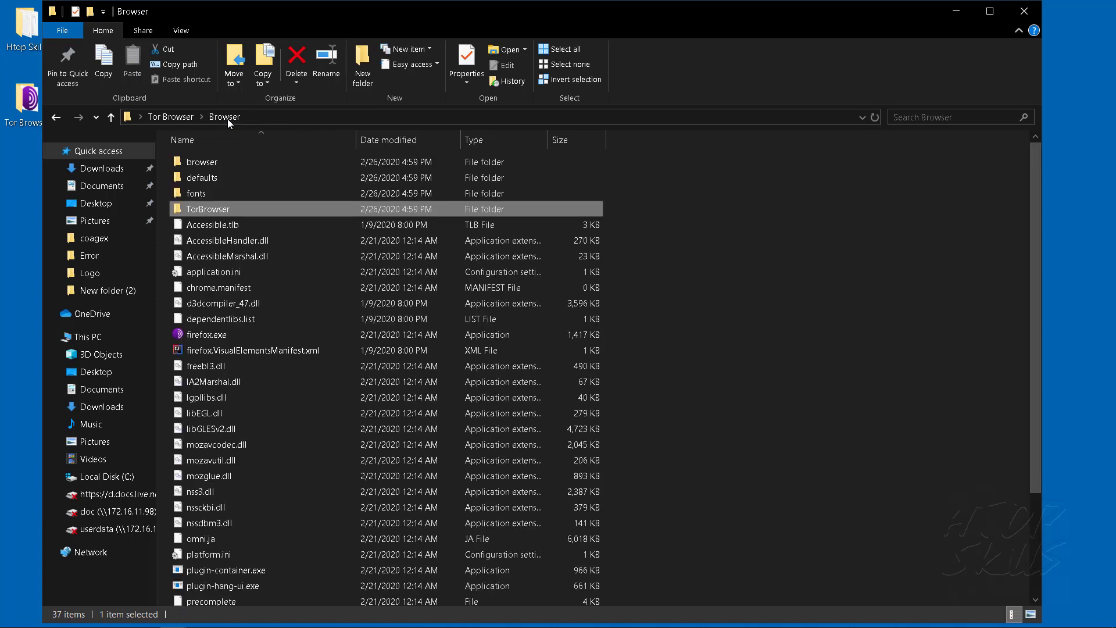
pyautogui.click(212, 337)
pyautogui.doubleClick(211, 339)
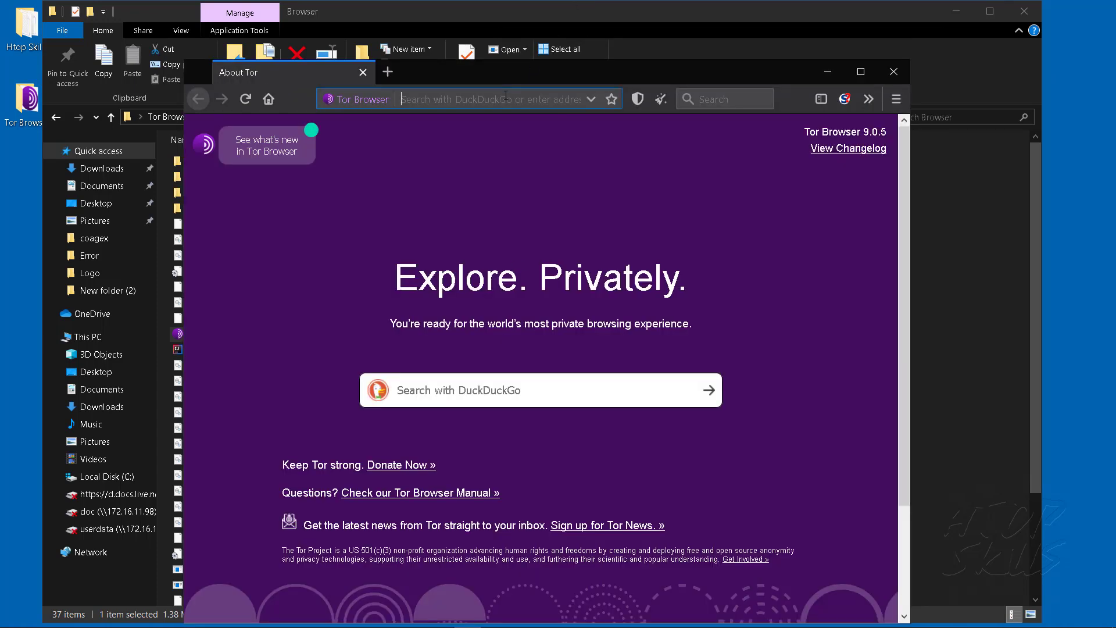
pyautogui.click(508, 94)
pyautogui.write('ipleak.net')
pyautogui.press('Return')
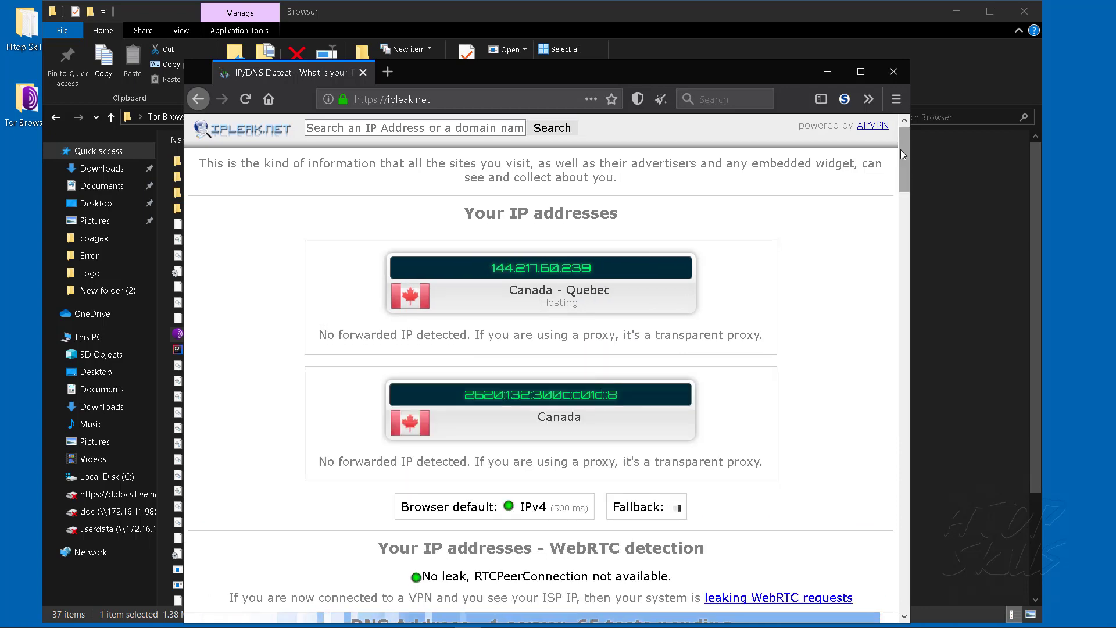
# Switch to a new Tor identity, recheck ipleak.net's Canadian exit, then close the browser.
pyautogui.click(895, 99)
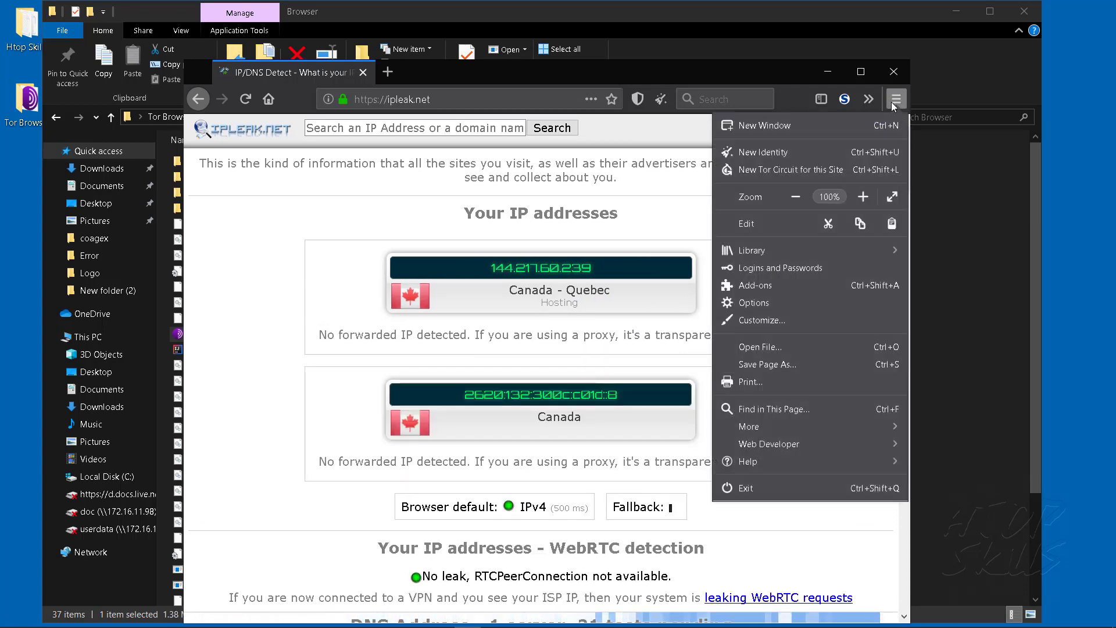
pyautogui.click(800, 151)
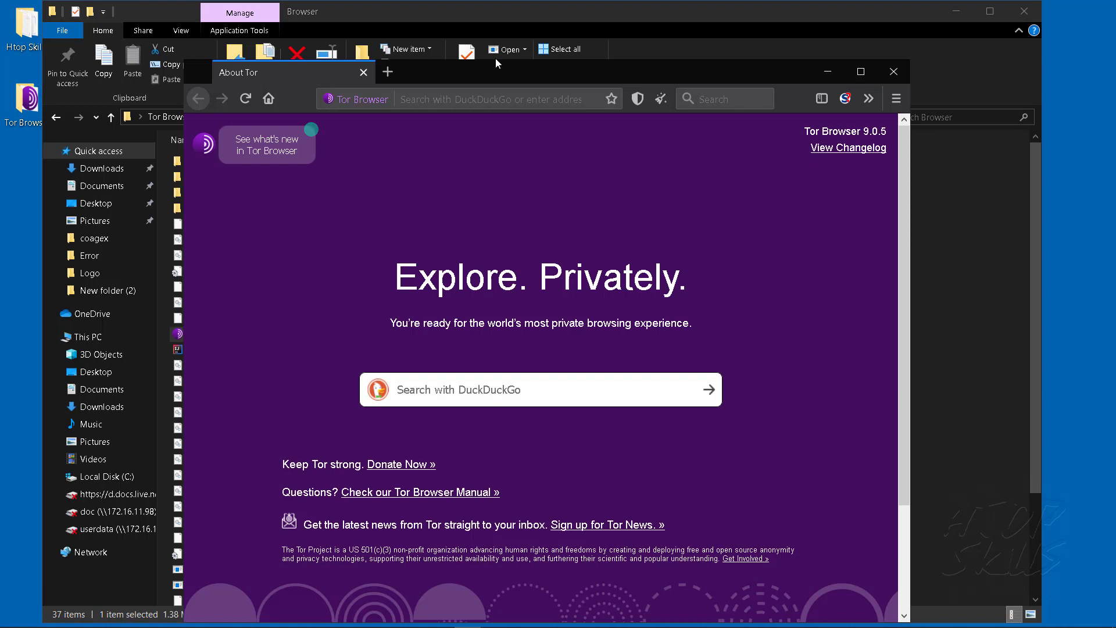
pyautogui.click(482, 94)
pyautogui.write('ip')
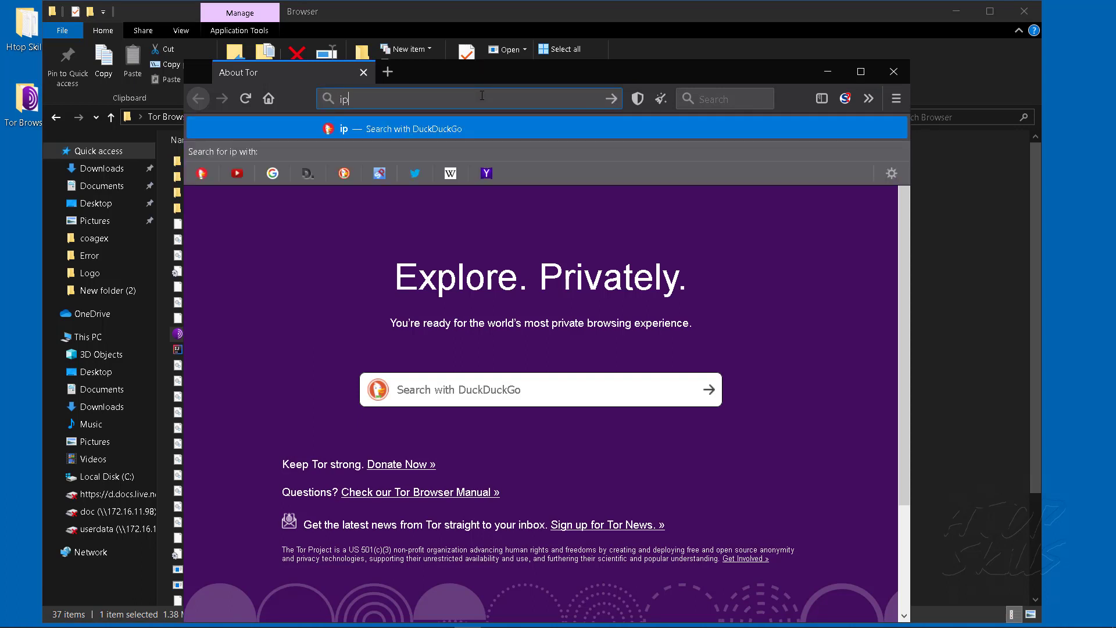
pyautogui.write('leak.net')
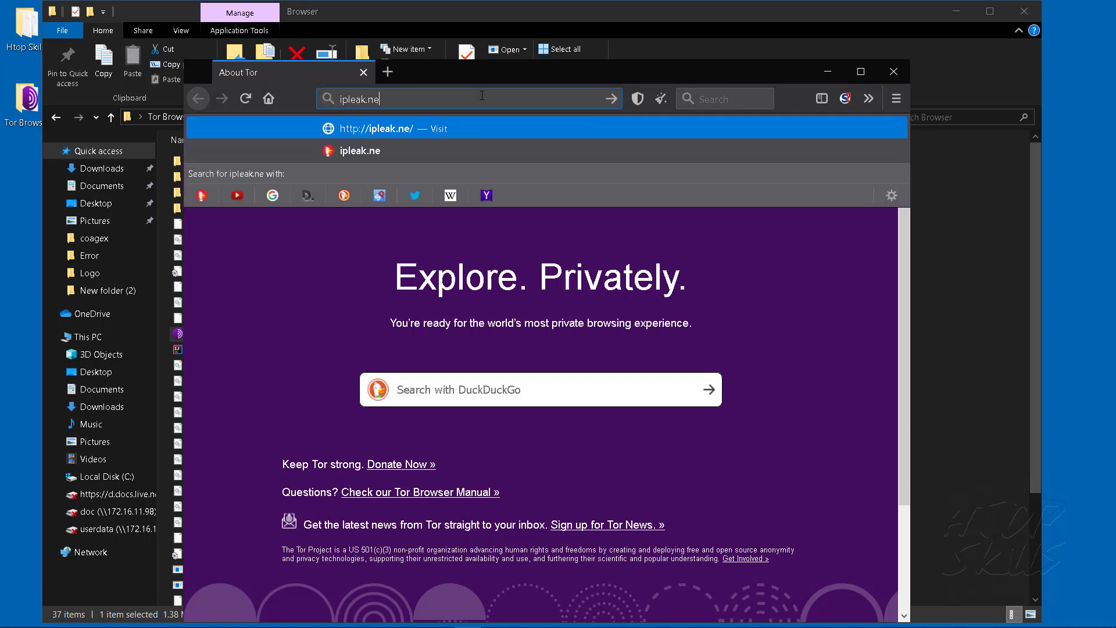
pyautogui.press('Return')
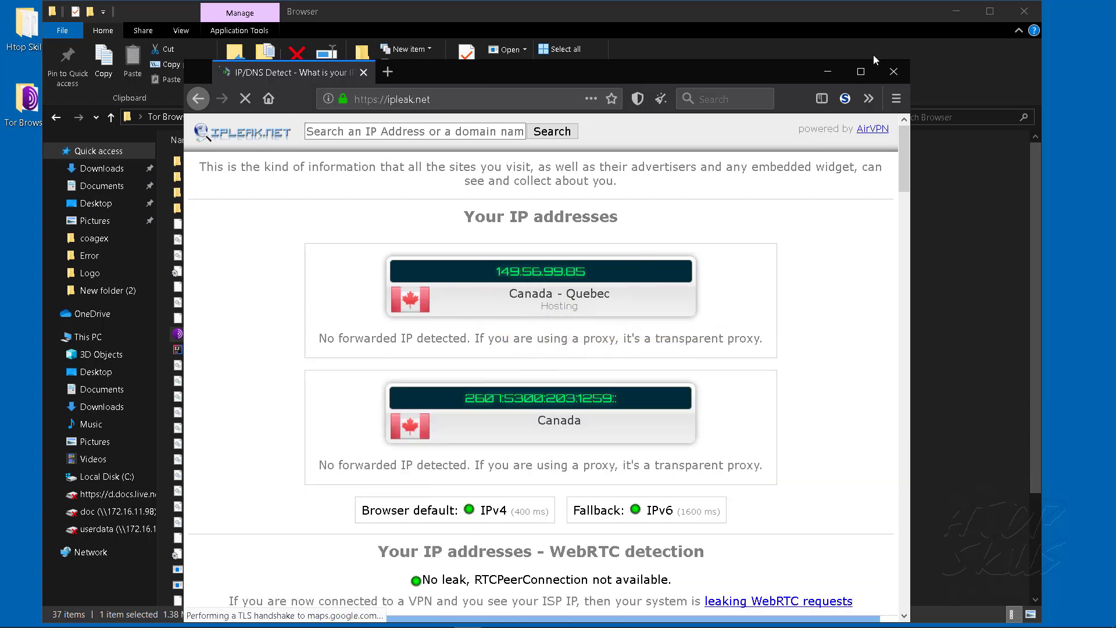
pyautogui.click(893, 71)
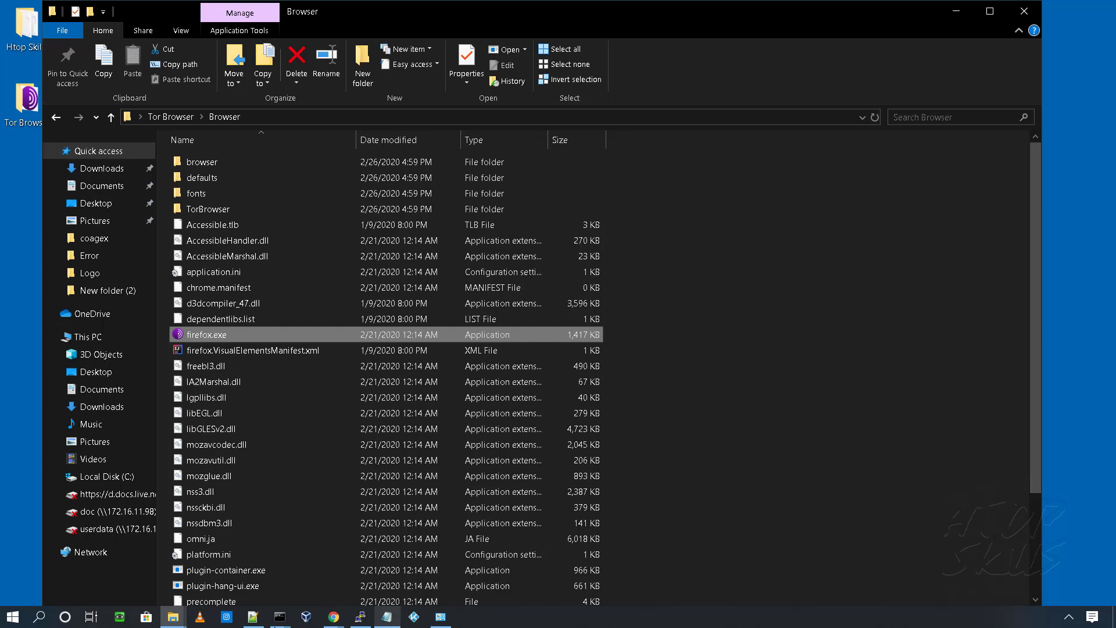
# Change torrc's ExitNodes country from {ca} to {be} and save the file.
pyautogui.click(388, 619)
pyautogui.press('BackSpace')
pyautogui.press('BackSpace')
pyautogui.write('be')
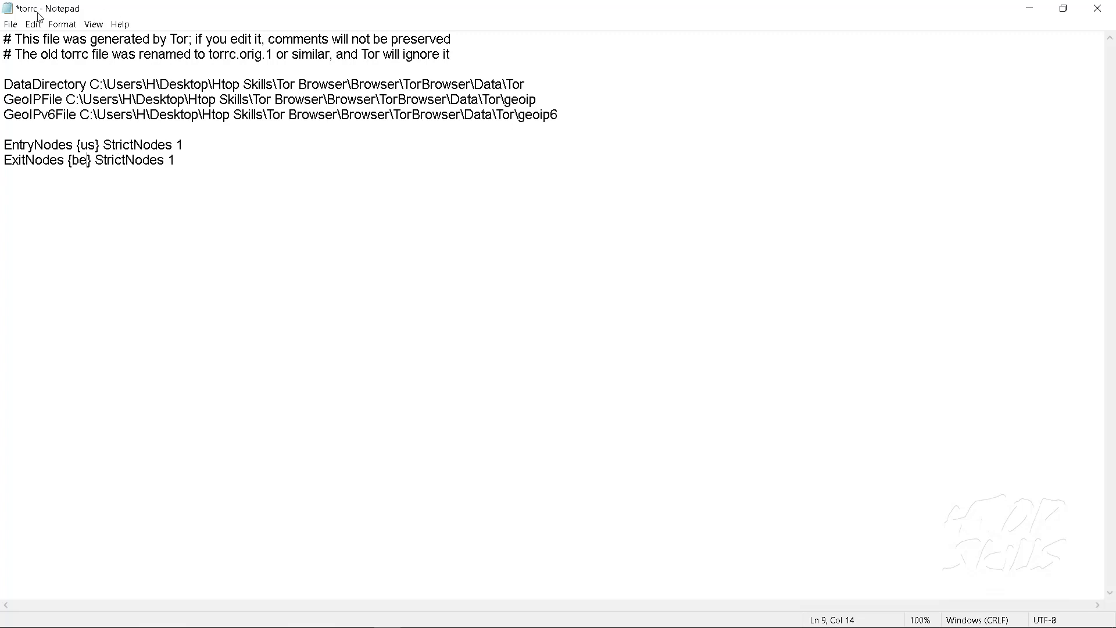
pyautogui.click(10, 24)
pyautogui.click(20, 80)
pyautogui.click(1029, 8)
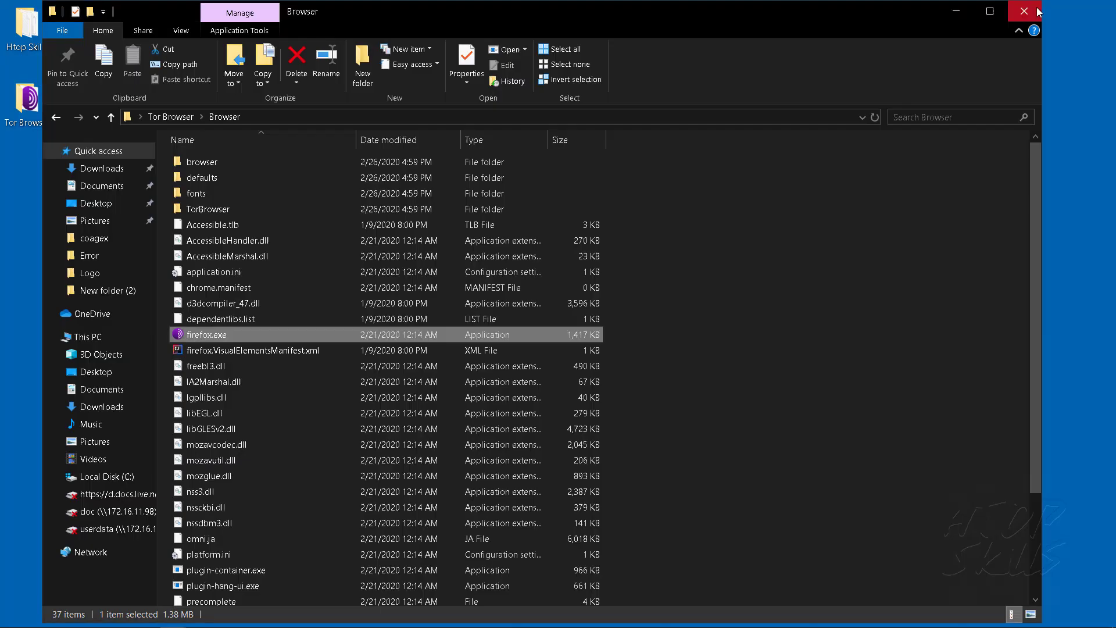
# Relaunch Tor Browser and load ipleak.net, which shows a Belgium exit IP.
pyautogui.doubleClick(192, 334)
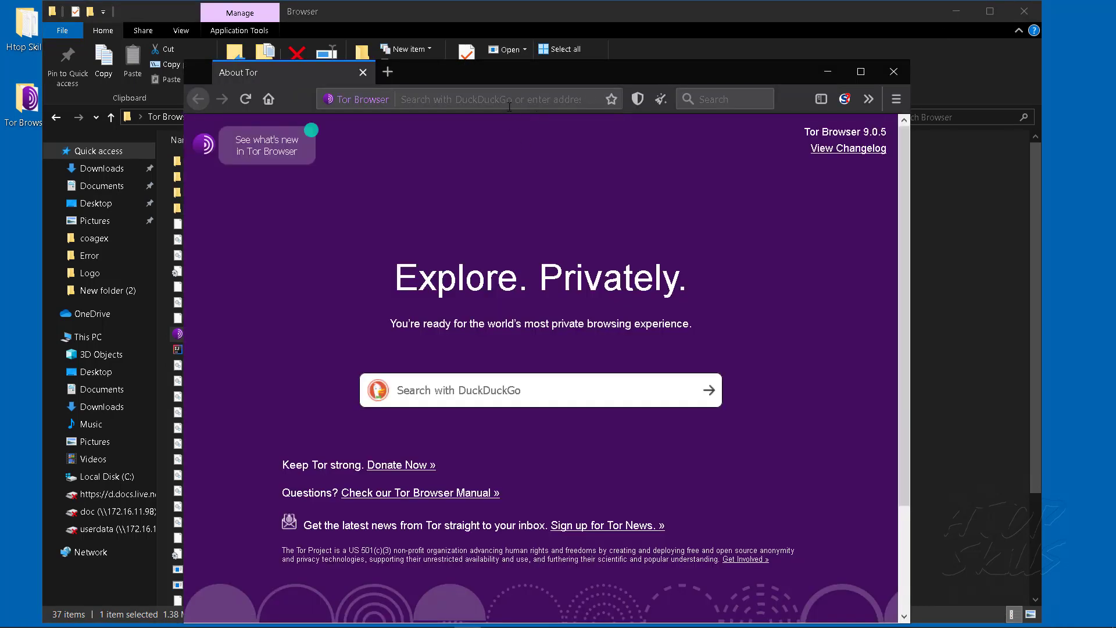
pyautogui.write('ipleak.ne')
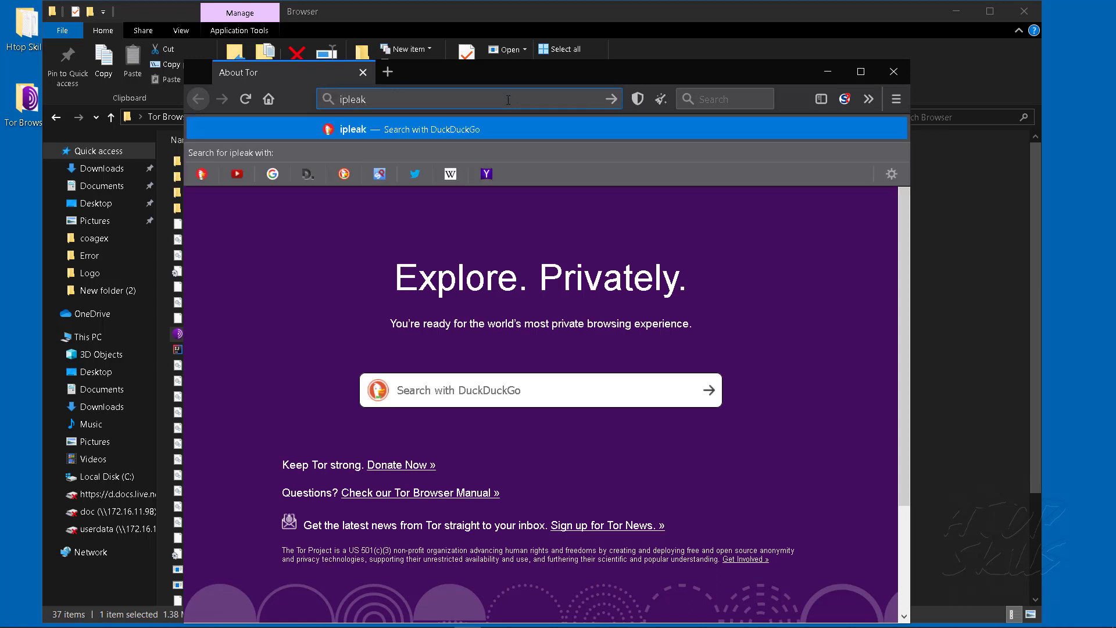
pyautogui.write('t')
pyautogui.press('Return')
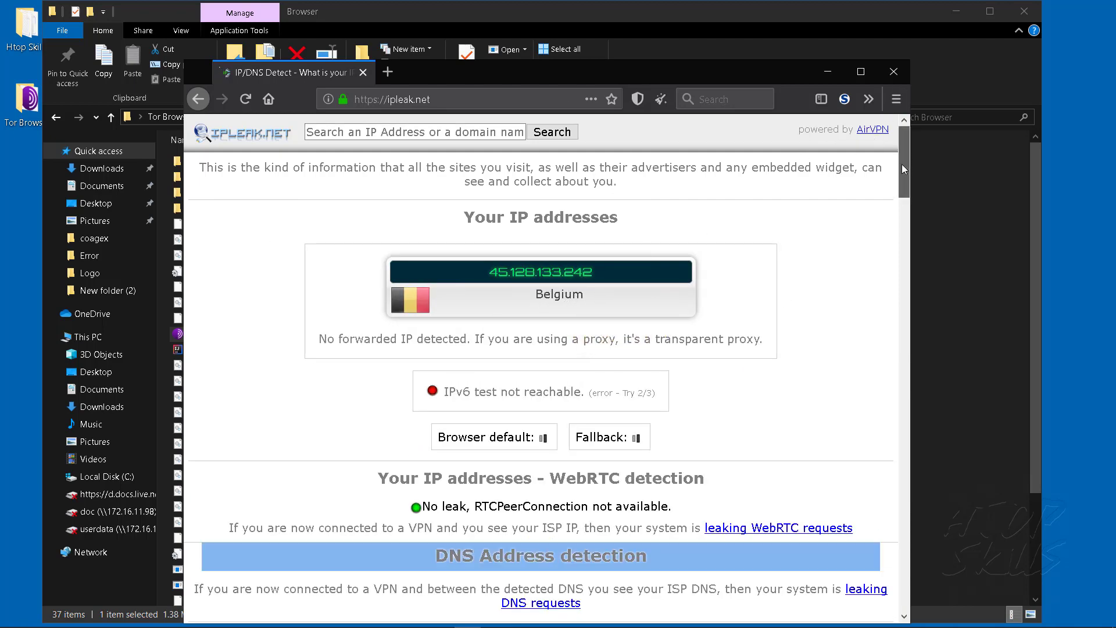
pyautogui.moveTo(901, 169)
pyautogui.mouseDown()
pyautogui.moveTo(902, 295)
pyautogui.moveTo(900, 154)
pyautogui.mouseUp()
# Get a new Tor identity, reload ipleak.net to confirm Belgium again, then close the browser.
pyautogui.click(893, 104)
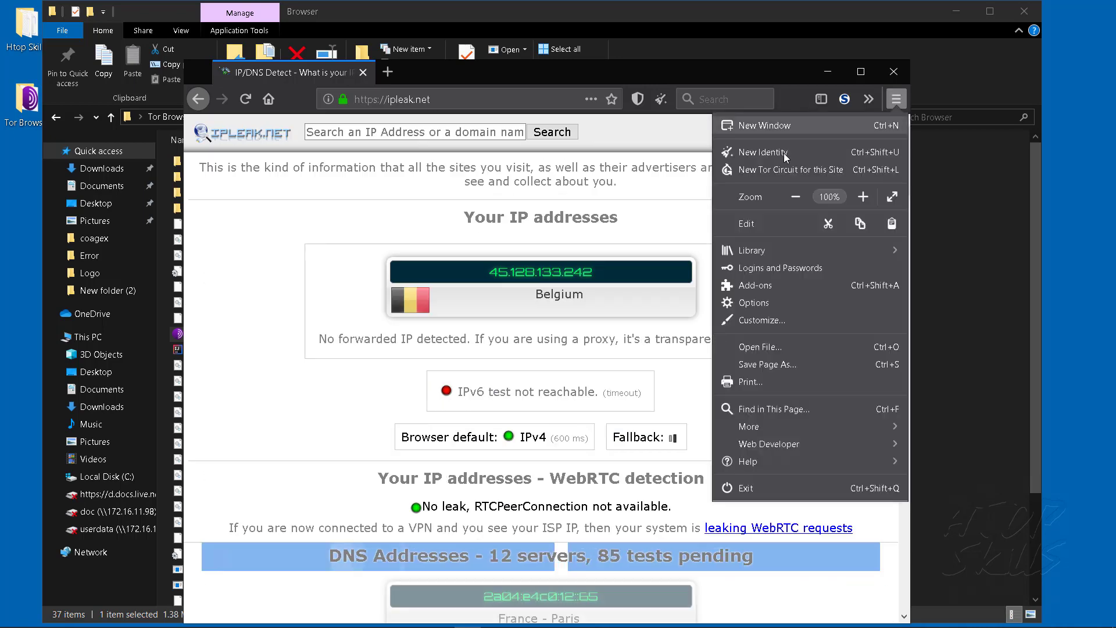
pyautogui.click(764, 155)
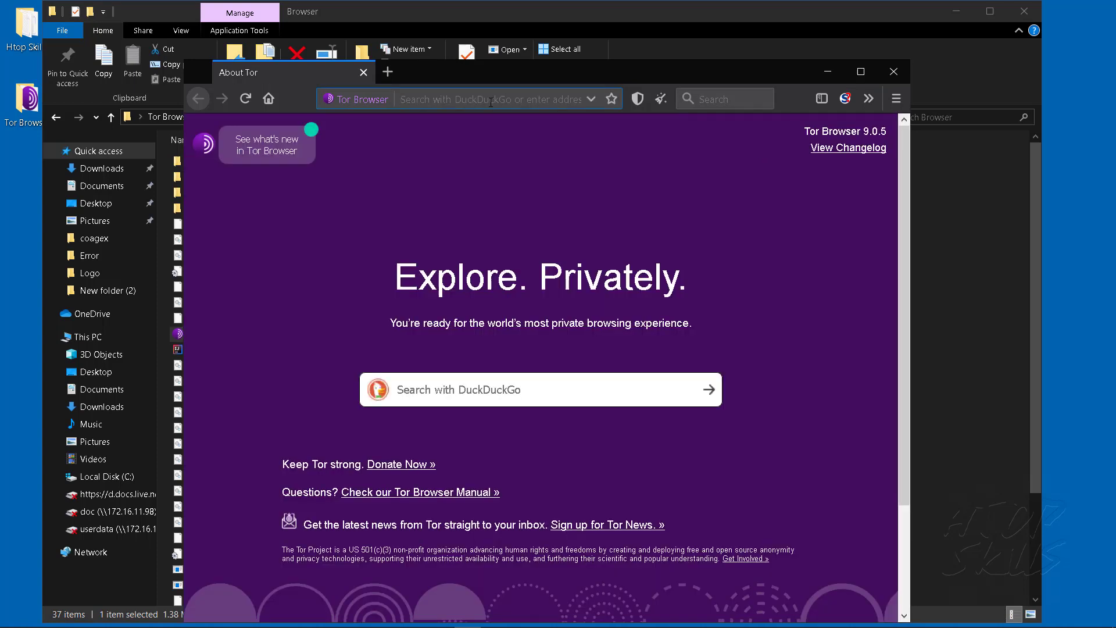
pyautogui.click(490, 102)
pyautogui.write('ipleak.')
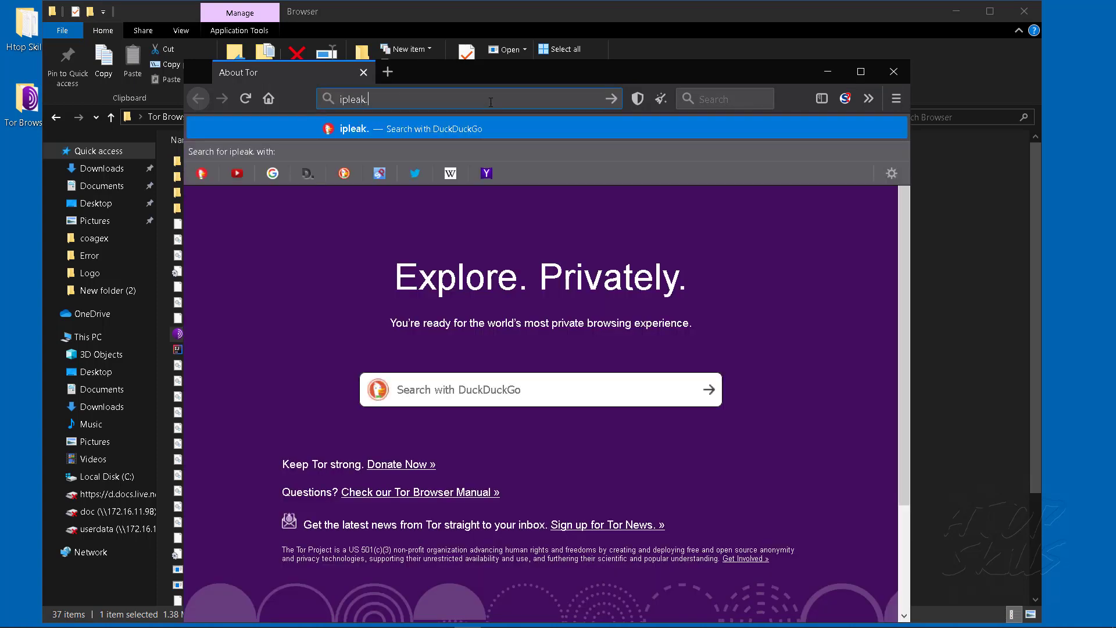
pyautogui.write('net')
pyautogui.press('Return')
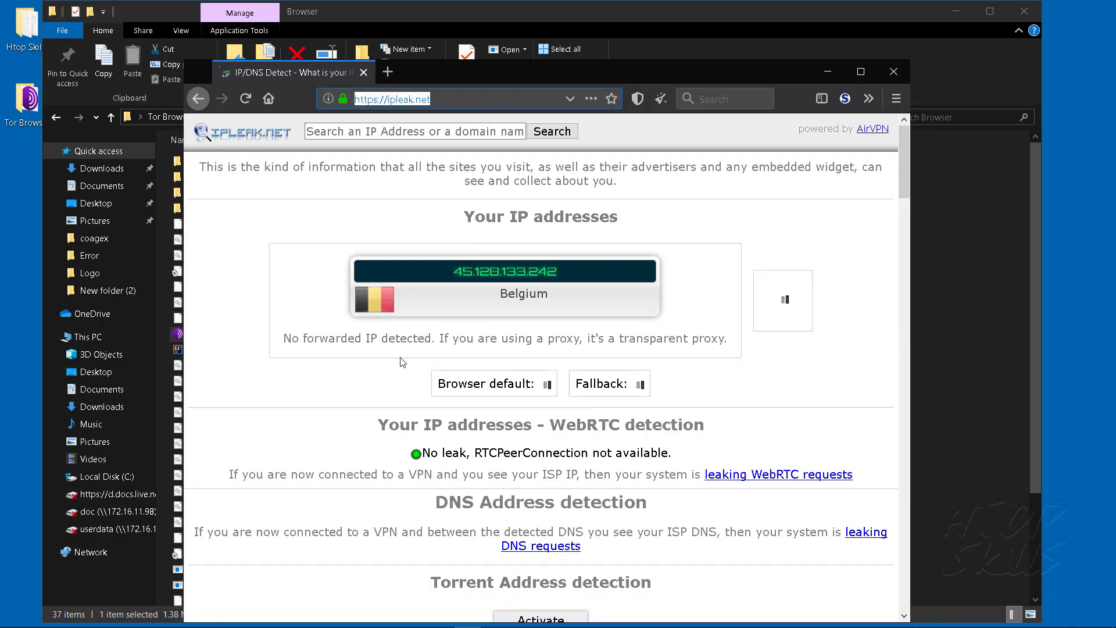
pyautogui.doubleClick(516, 294)
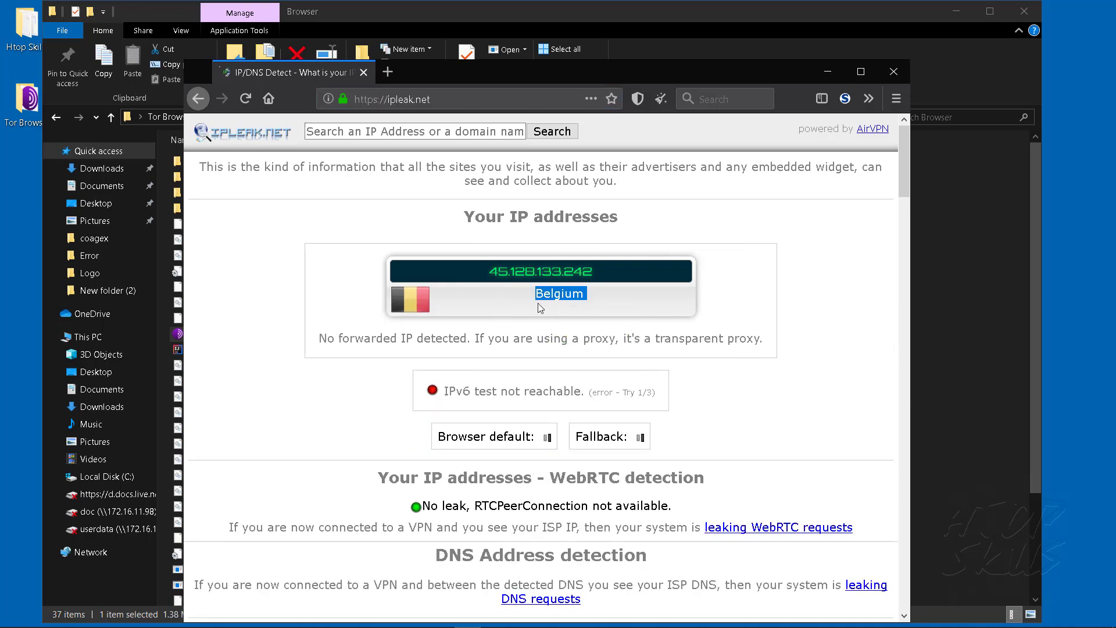
pyautogui.moveTo(901, 169); pyautogui.dragTo(901, 252)
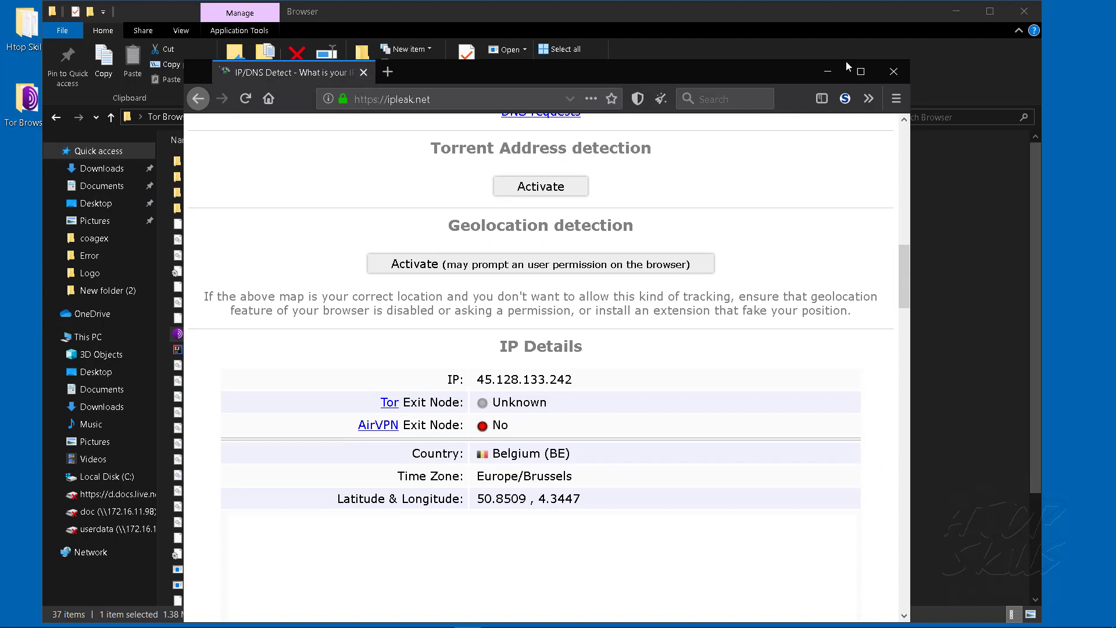
pyautogui.click(894, 70)
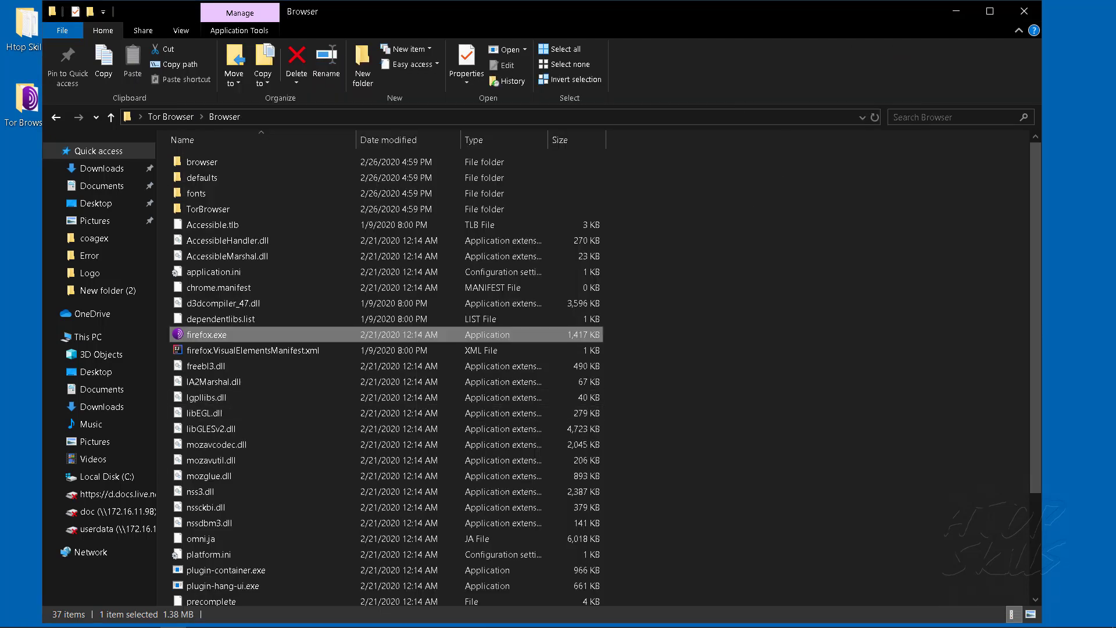
# Extend the ExitNodes line to {be},{ca},{us},{fr} and save torrc.
pyautogui.click(412, 620)
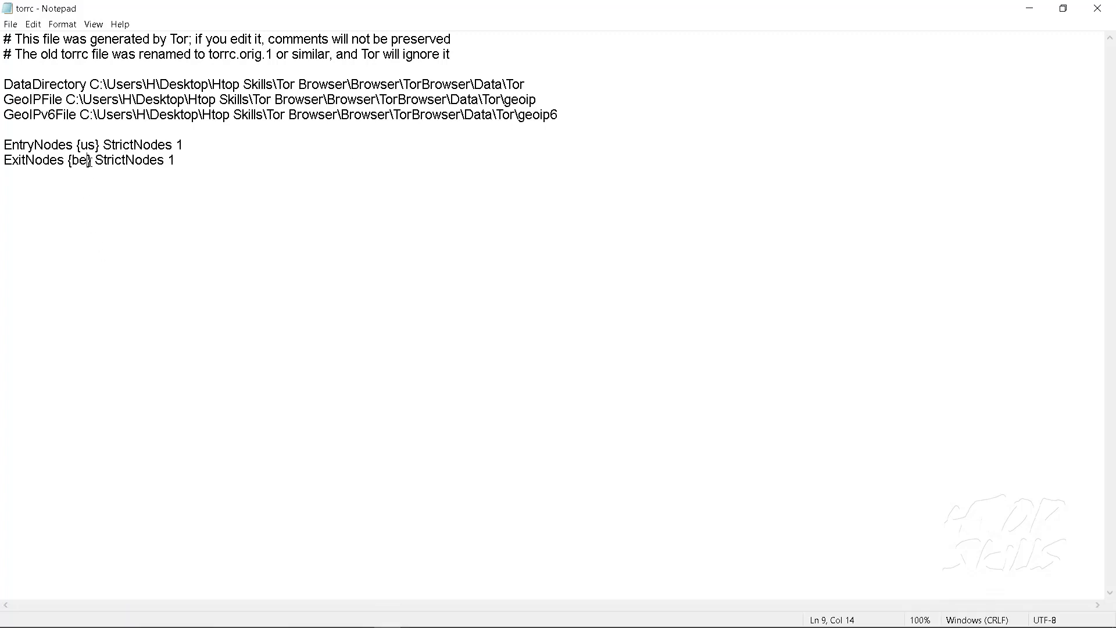
pyautogui.write(',')
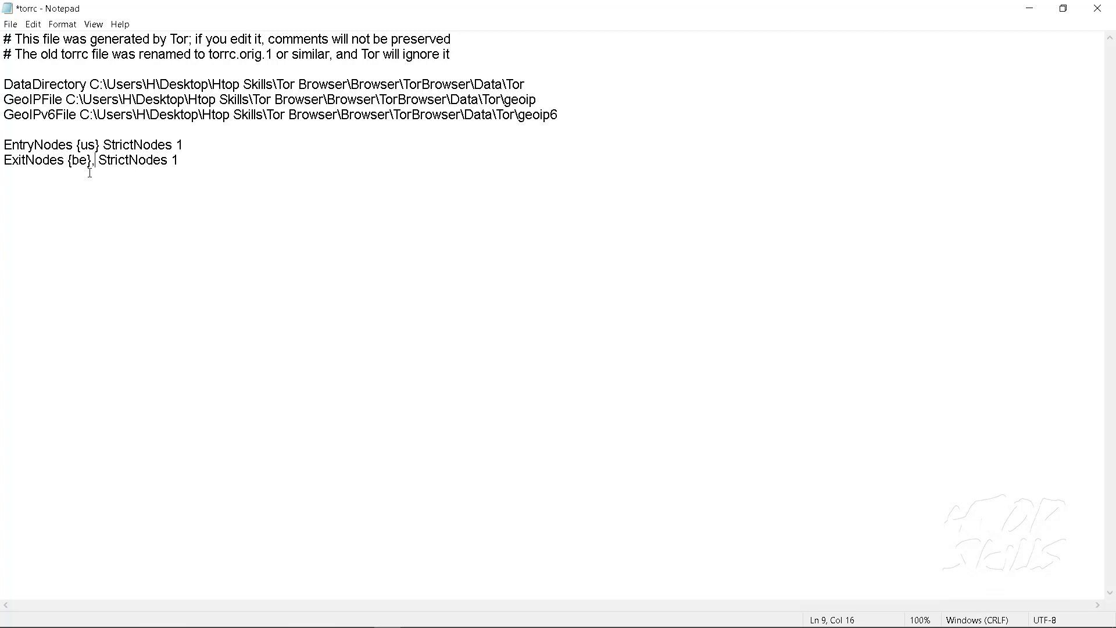
pyautogui.write('{ca')
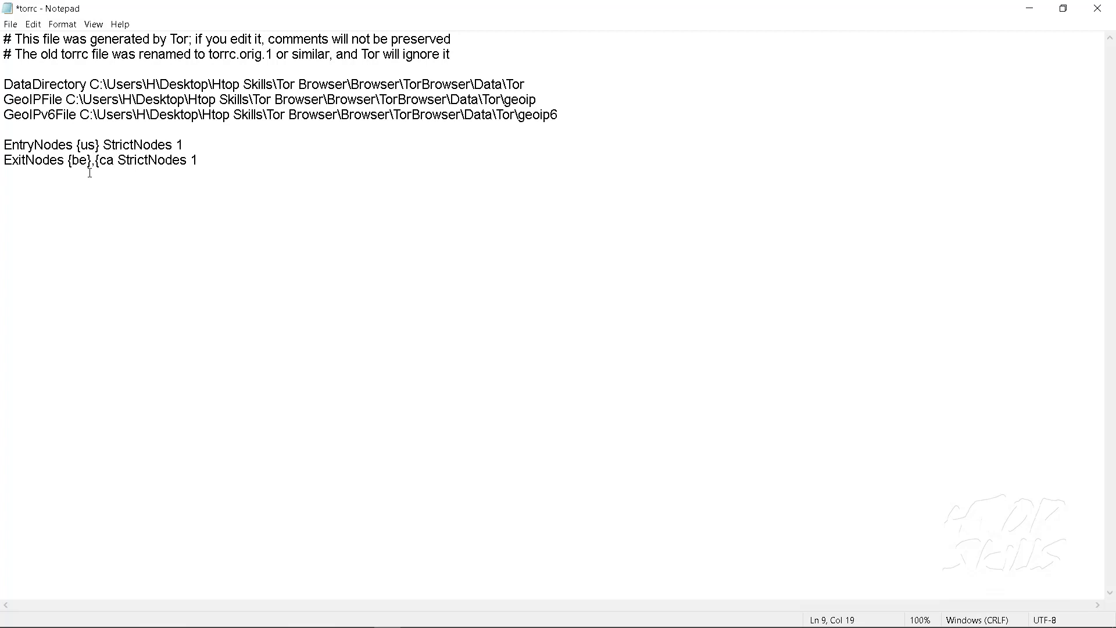
pyautogui.write('},')
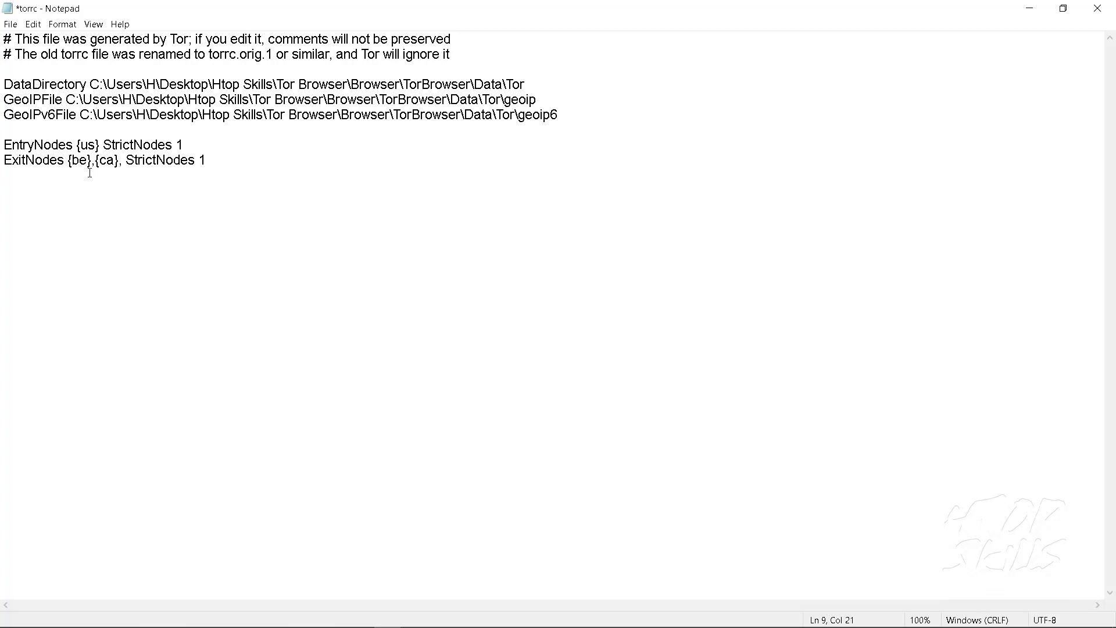
pyautogui.write('{us}')
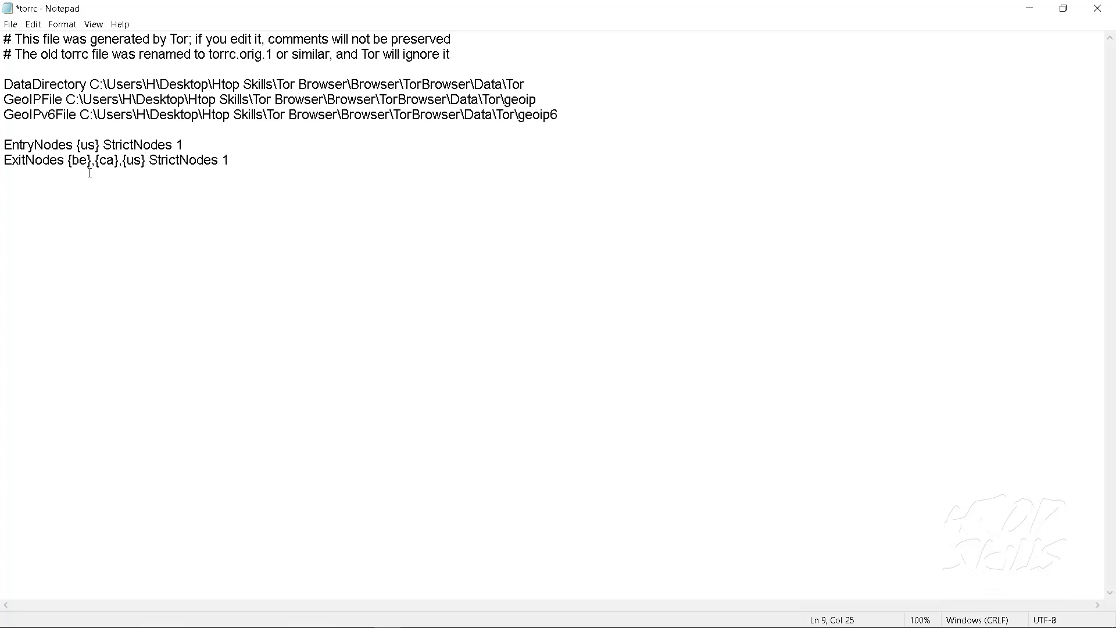
pyautogui.write(',{fr')
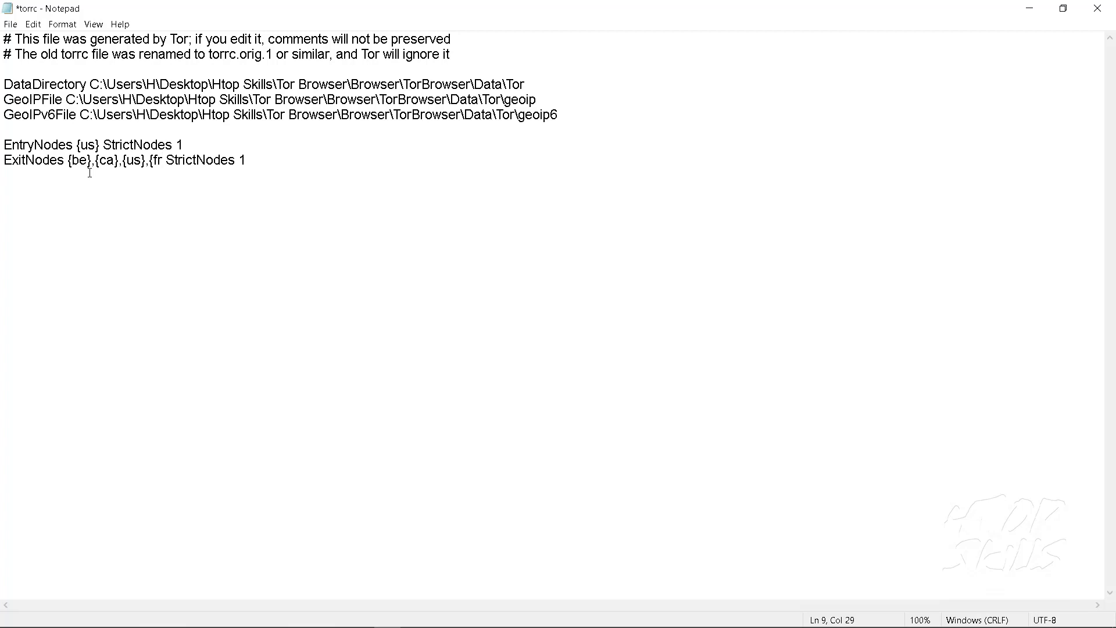
pyautogui.write('}')
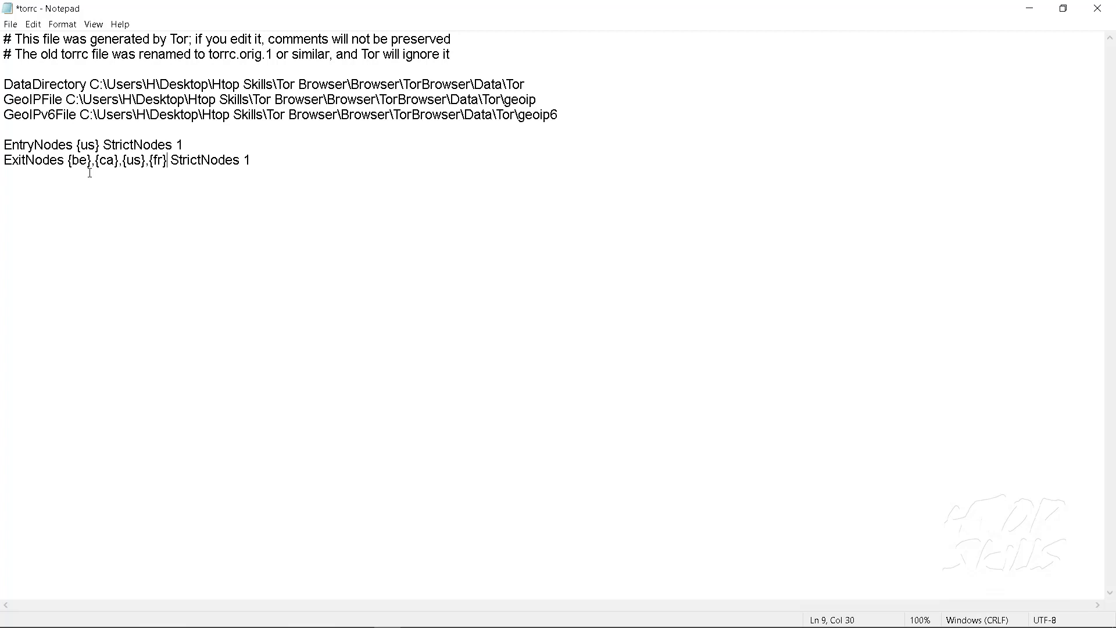
pyautogui.click(11, 24)
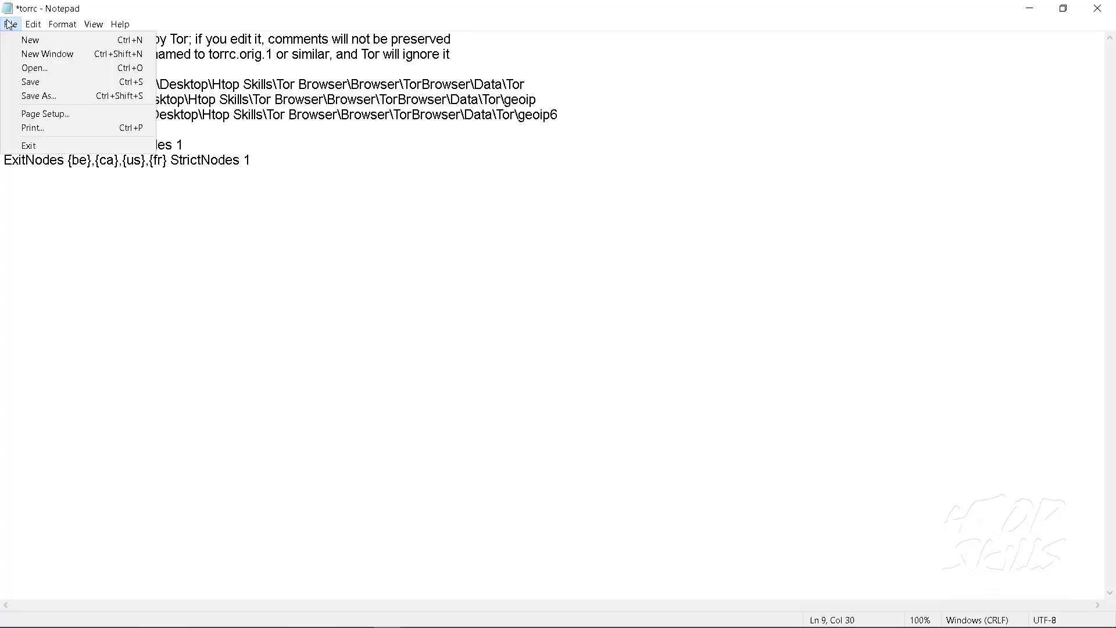
pyautogui.click(36, 79)
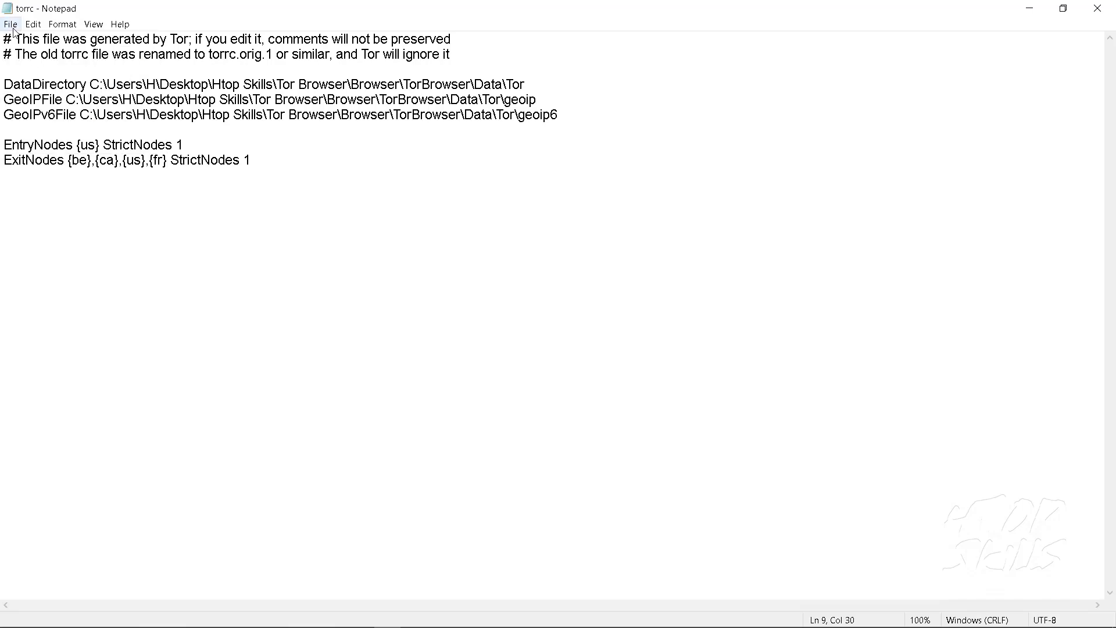
pyautogui.click(1029, 8)
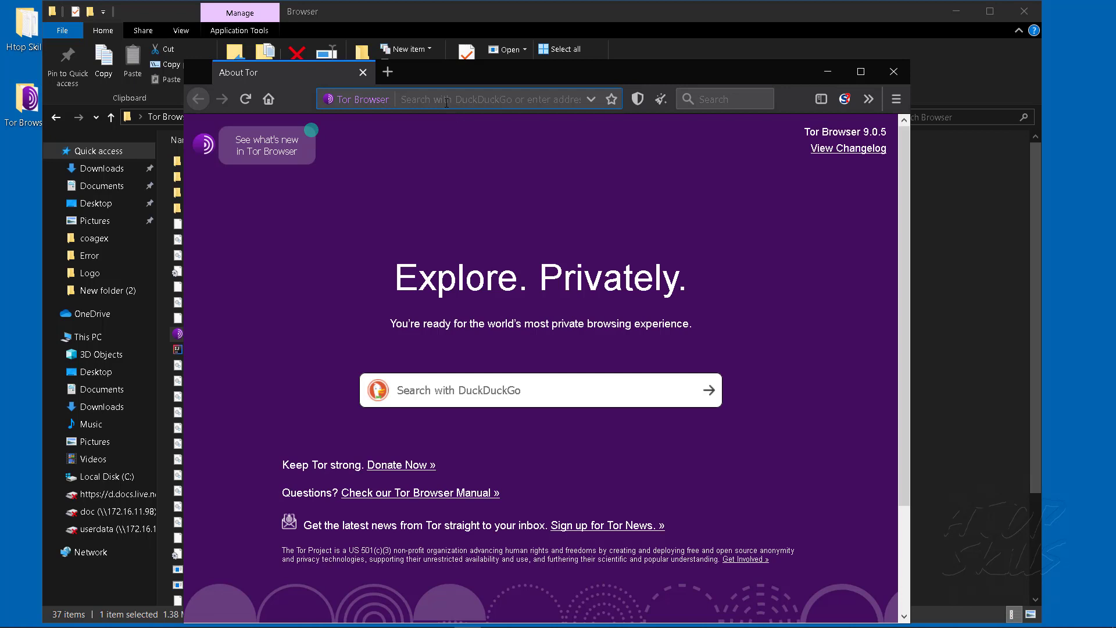
# Load ipleak.net and confirm the exit IP is in the United States (Washington).
pyautogui.click(446, 103)
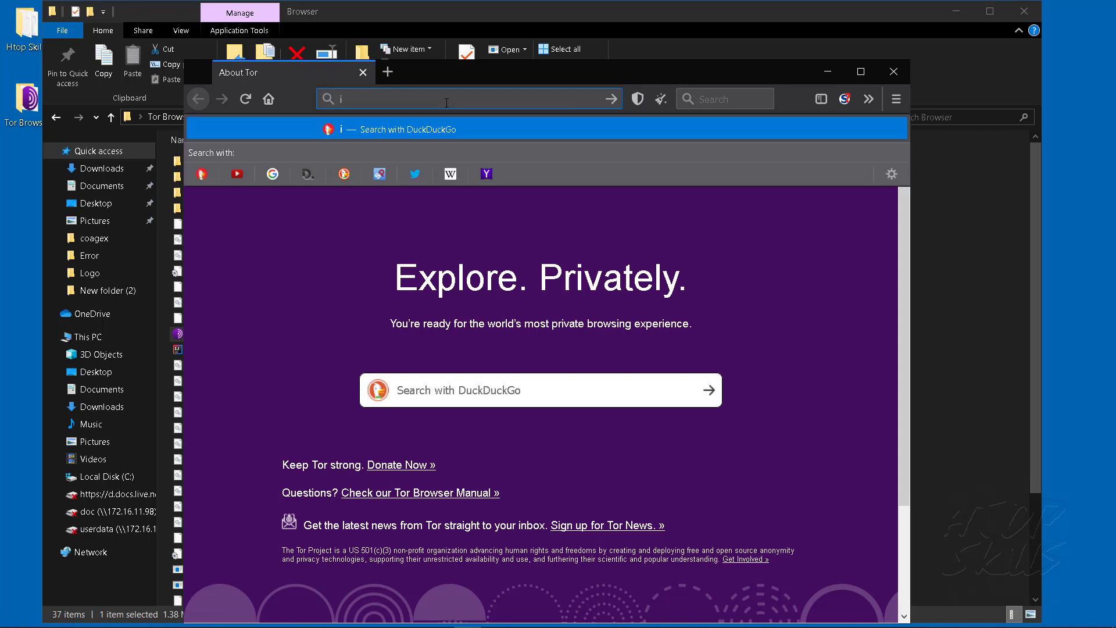
pyautogui.write('ipleak')
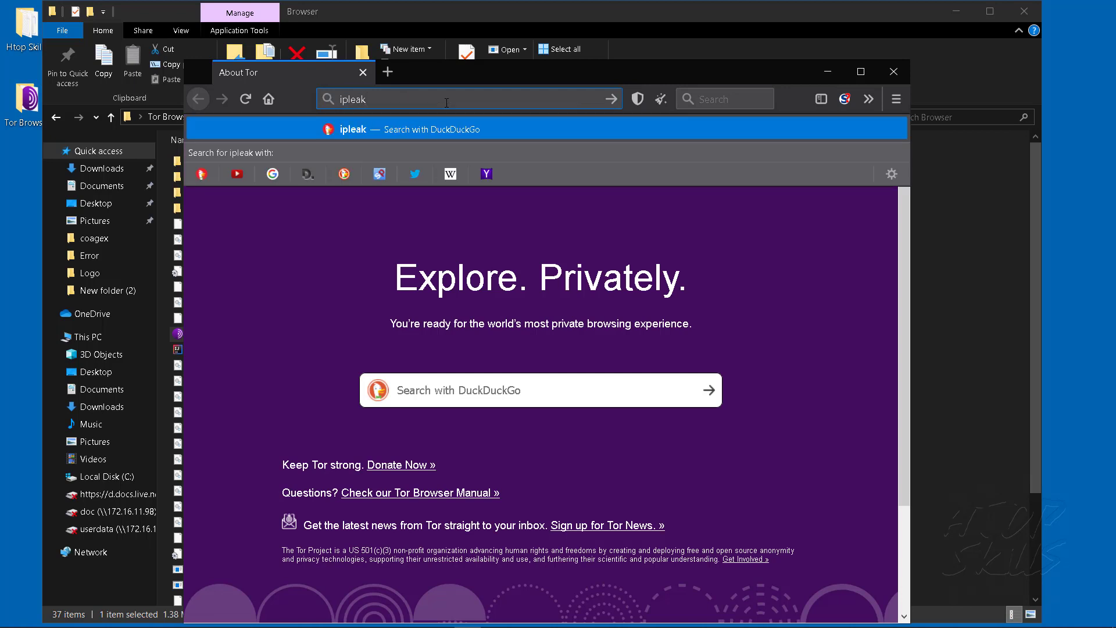
pyautogui.write('.net')
pyautogui.press('Return')
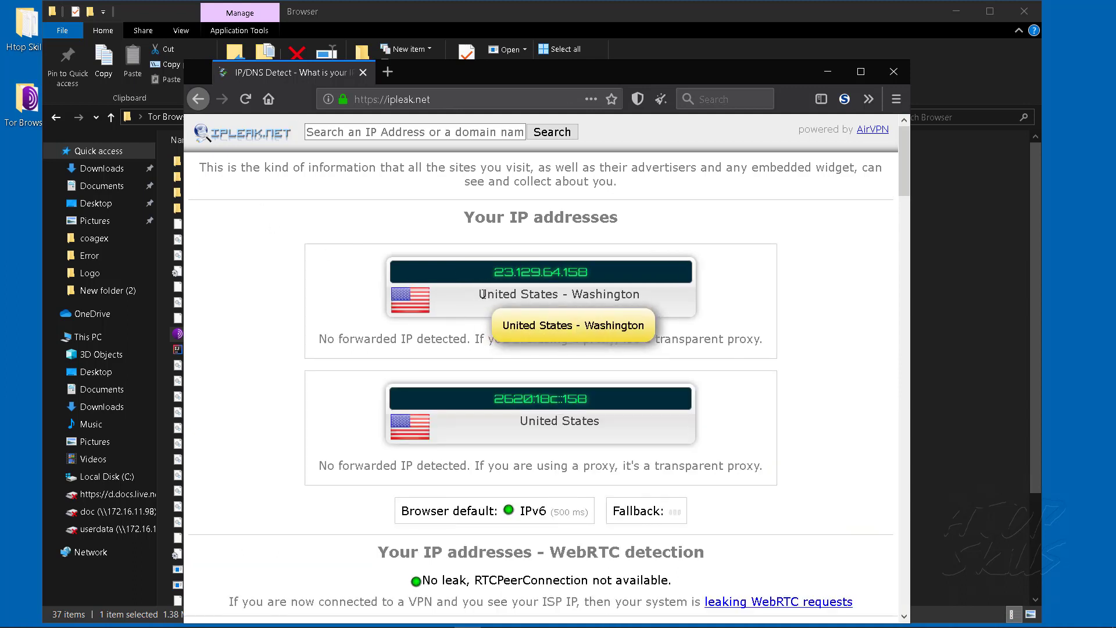
pyautogui.moveTo(478, 293); pyautogui.dragTo(558, 294)
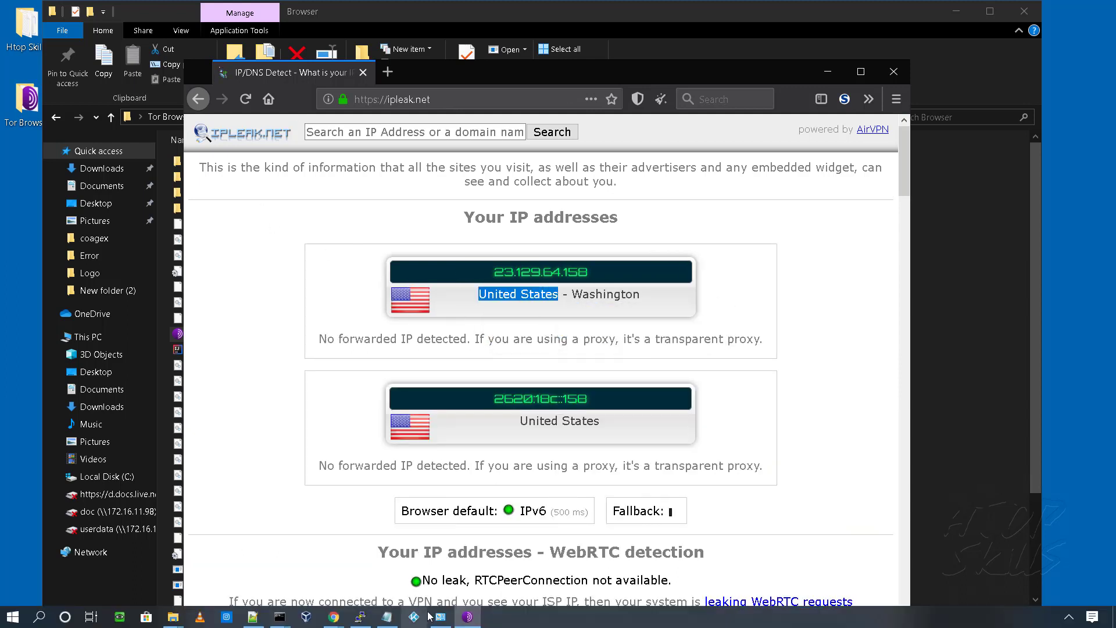
# Check the us code in torrc's ExitNodes list against the United States result.
pyautogui.click(385, 615)
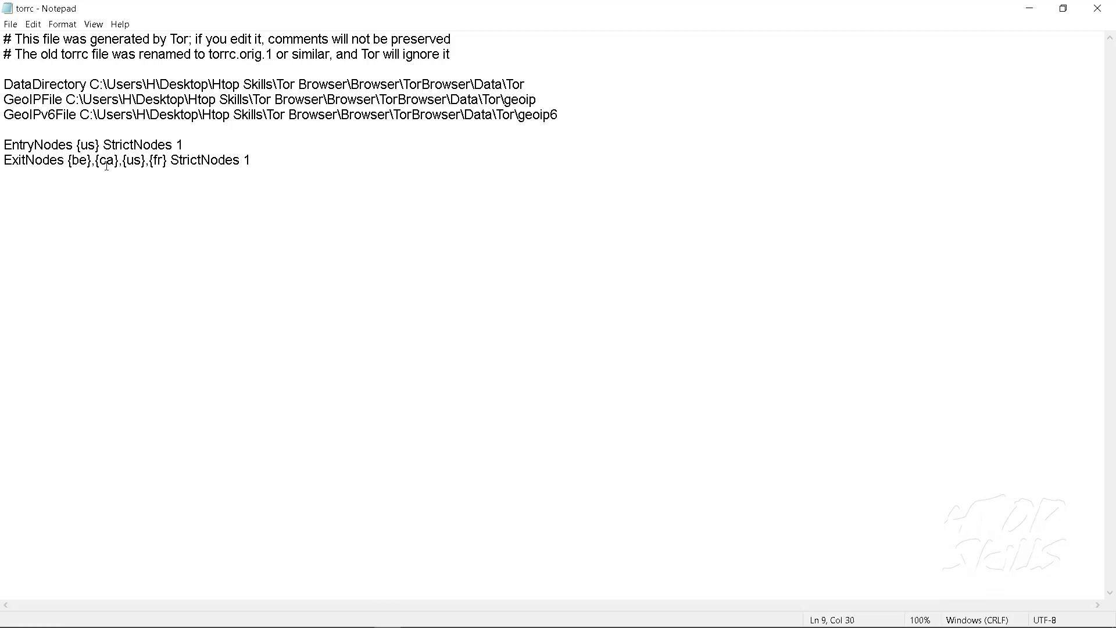
pyautogui.doubleClick(129, 160)
pyautogui.click(1029, 9)
# Request a new Tor identity and reload ipleak.net, which now shows a Canadian exit IP.
pyautogui.click(893, 104)
pyautogui.click(762, 155)
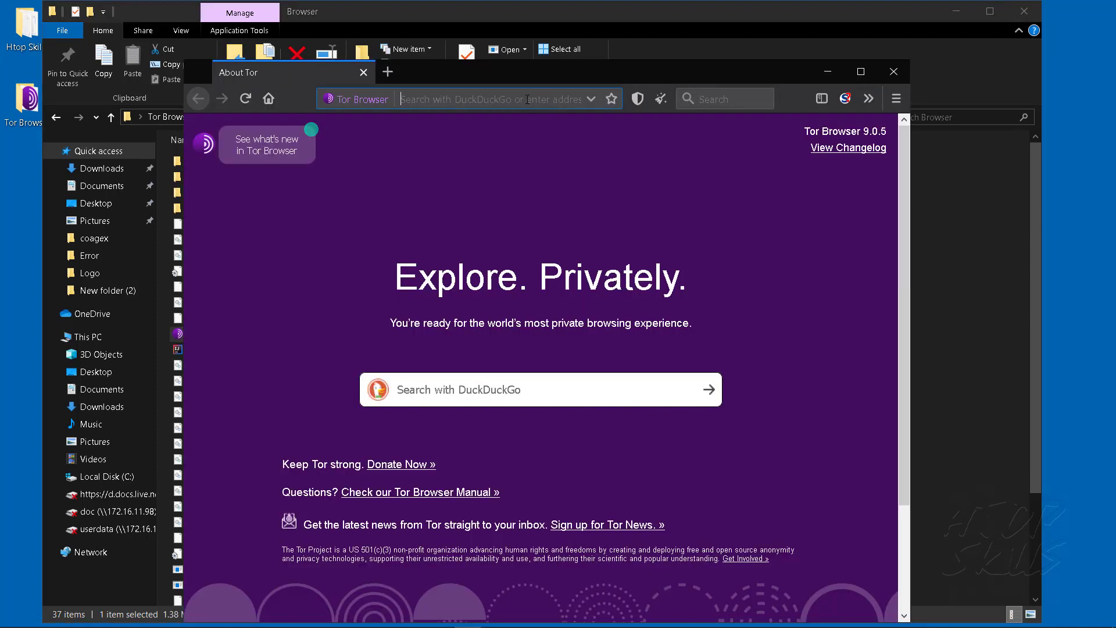
pyautogui.write('https://ipleak.net/')
pyautogui.press('Return')
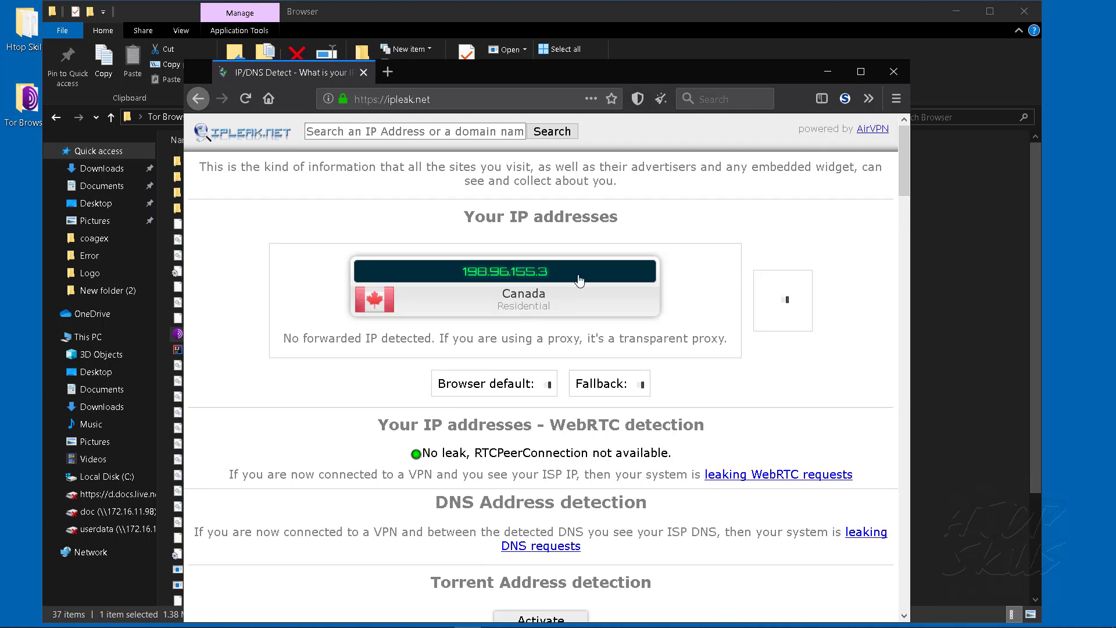
pyautogui.doubleClick(548, 293)
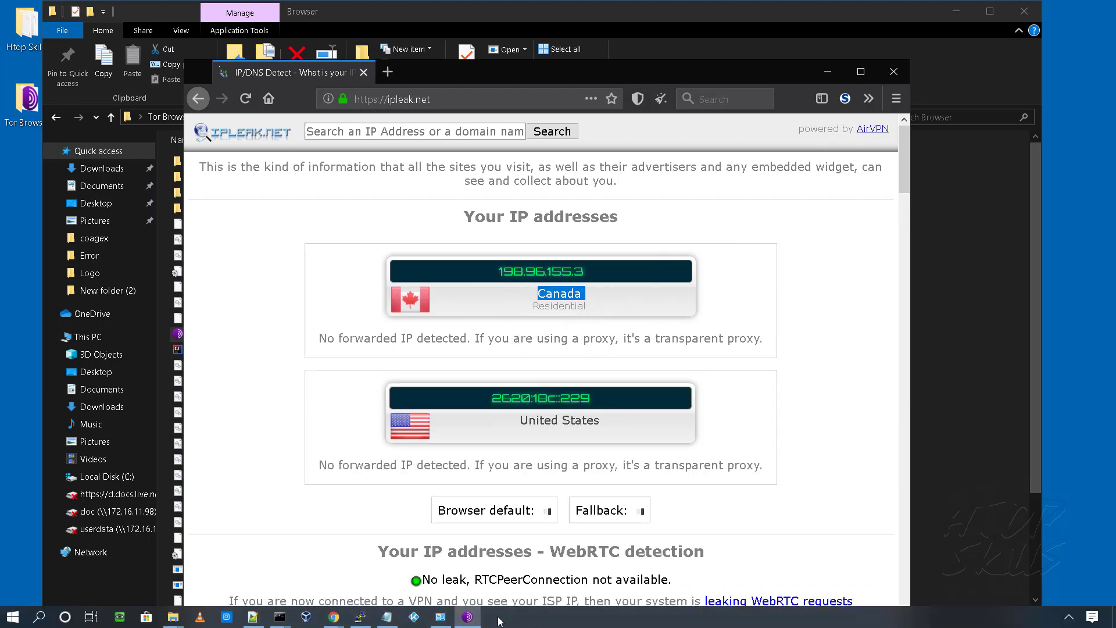
# Confirm the ca code is in torrc's ExitNodes line, then return to the browser.
pyautogui.click(387, 616)
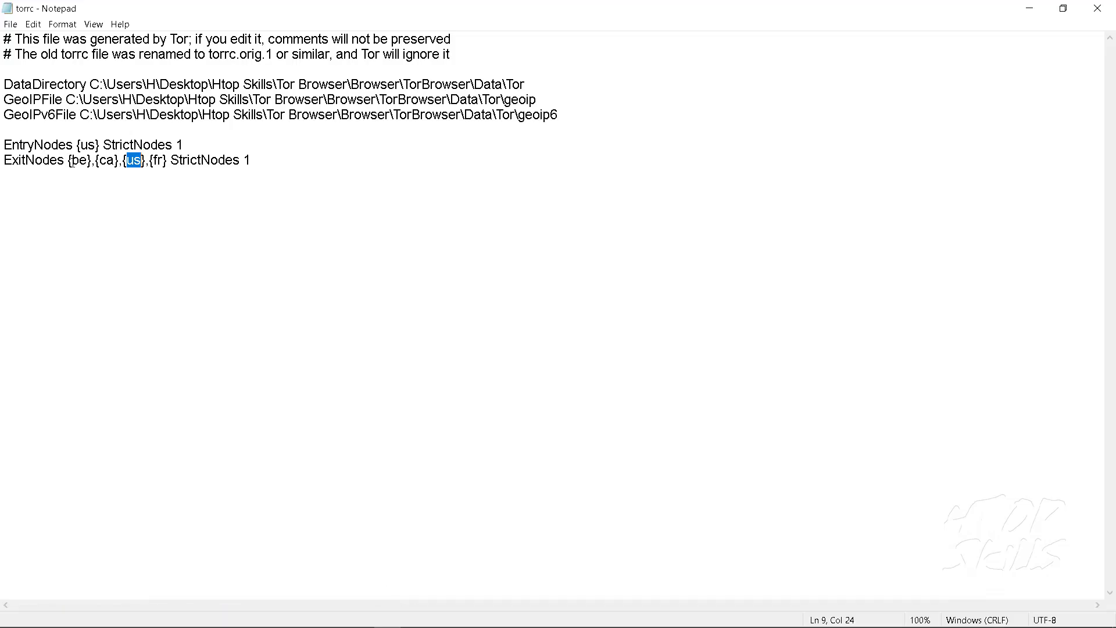
pyautogui.moveTo(101, 160); pyautogui.dragTo(111, 159)
pyautogui.click(1029, 8)
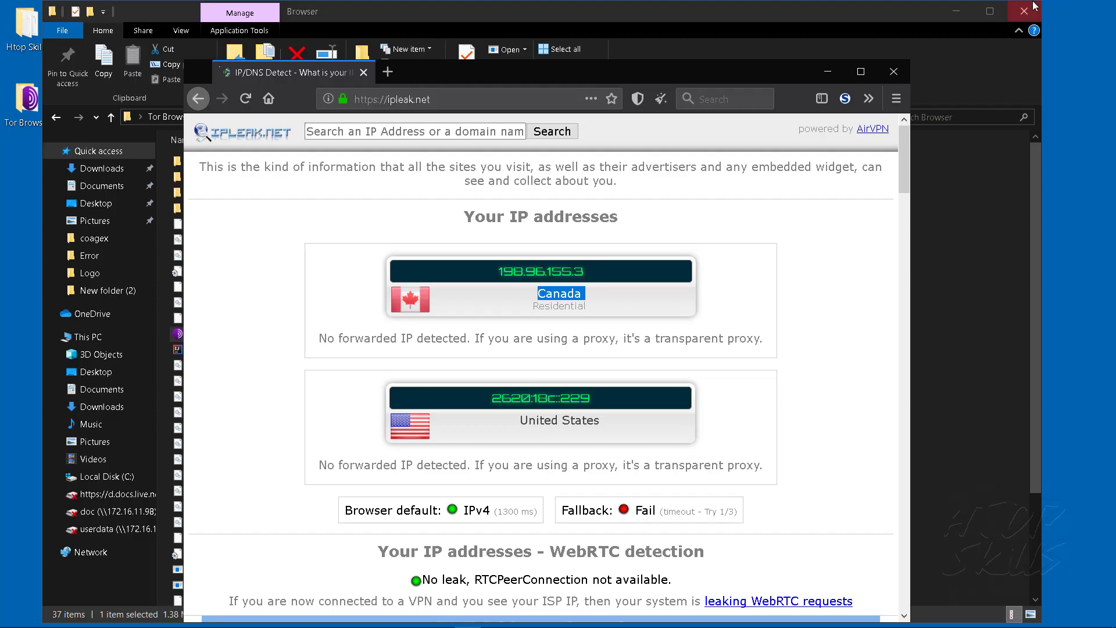
# Take a new Tor identity and reload ipleak.net, which shows exit IP 23.129.64.206 in Washington, United States.
pyautogui.click(900, 99)
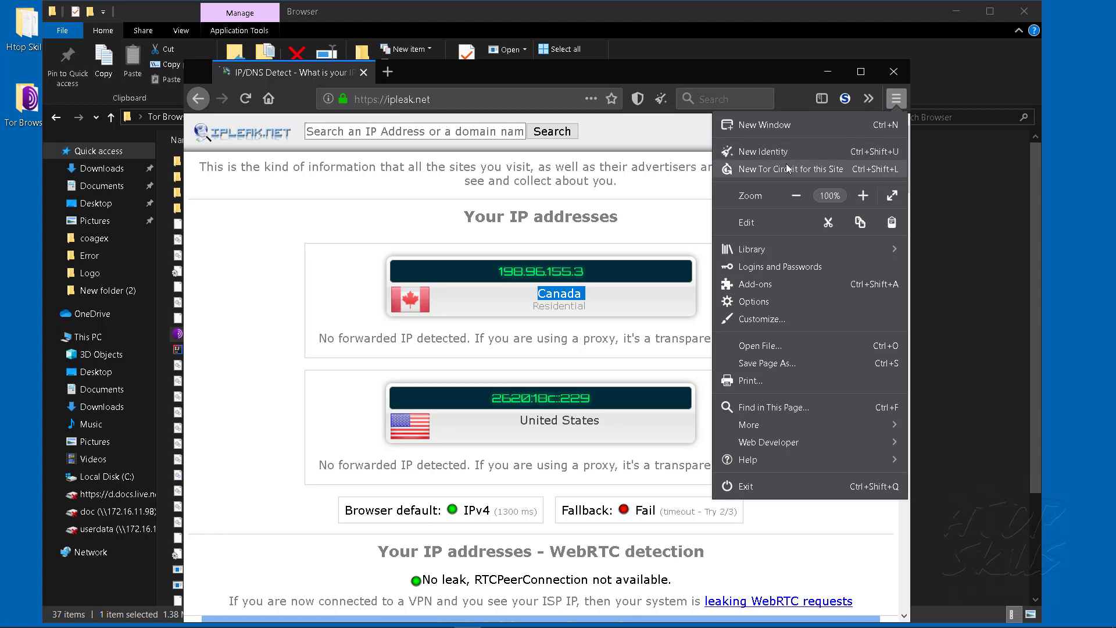
pyautogui.click(783, 154)
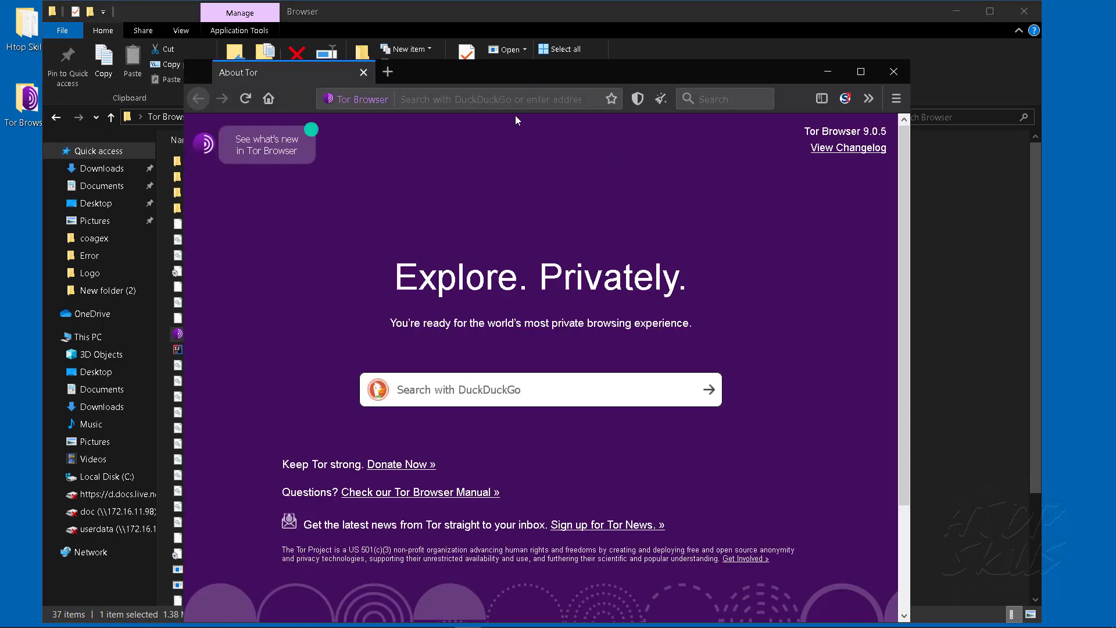
pyautogui.click(512, 99)
pyautogui.write('https://ipleak.net/')
pyautogui.press('Return')
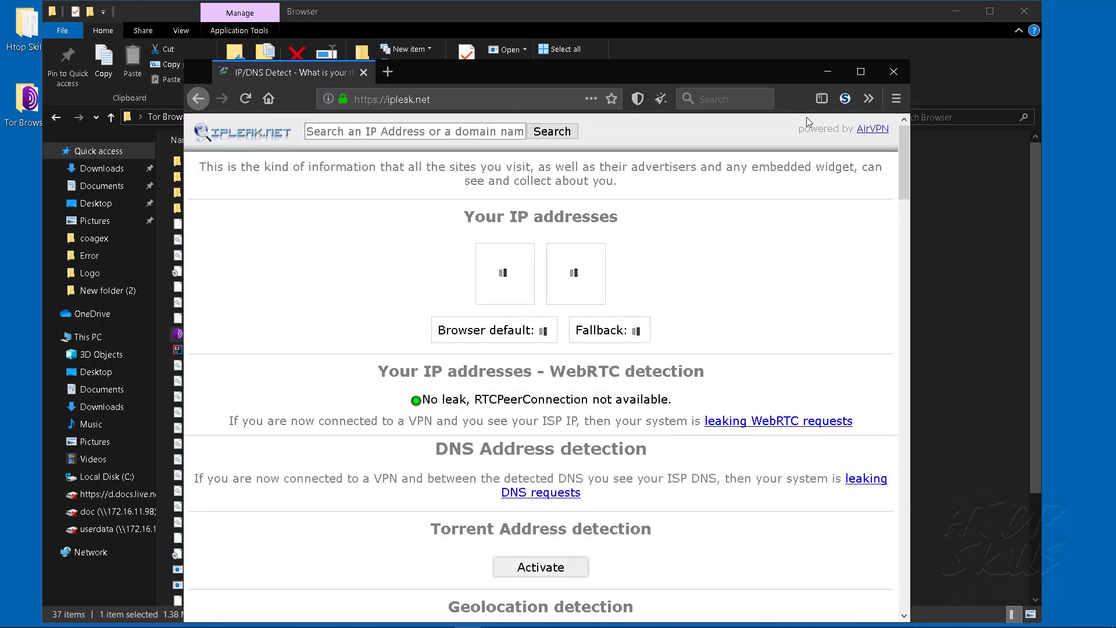
pyautogui.scroll(-1, 909, 166)
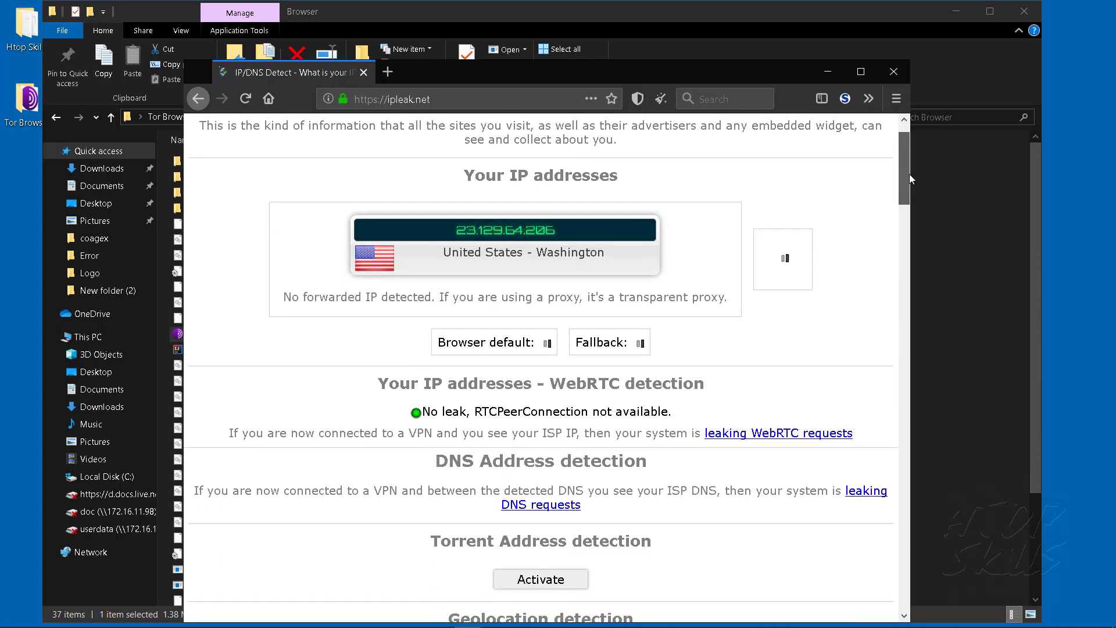
pyautogui.scroll(-1, 909, 175)
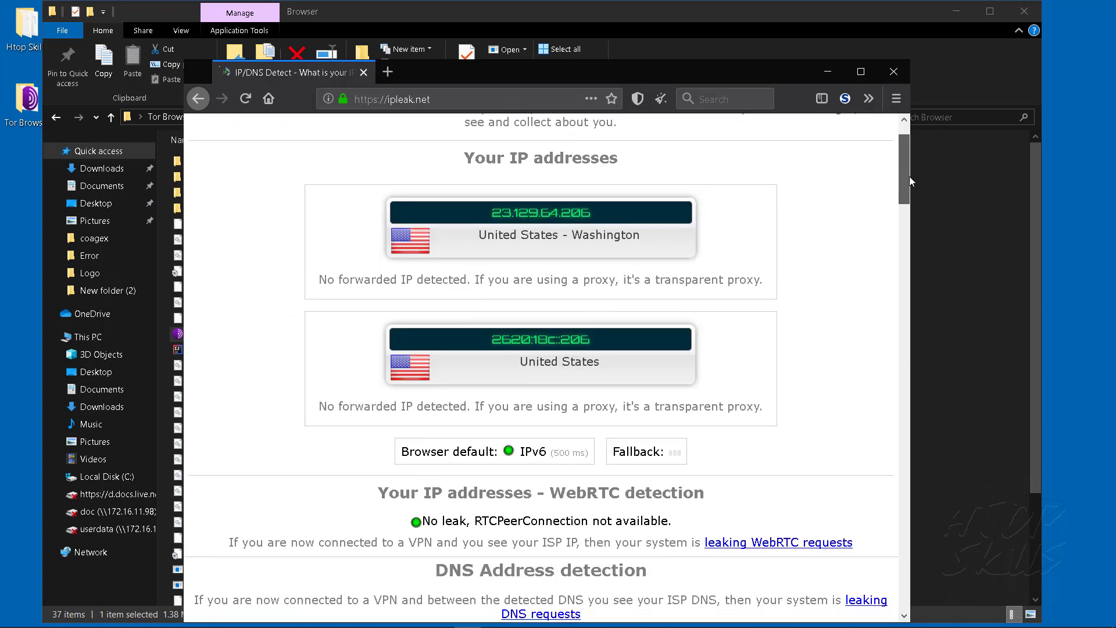
pyautogui.click(895, 99)
# Take another new identity, close Tor Browser and return to torrc in Notepad.
pyautogui.click(784, 154)
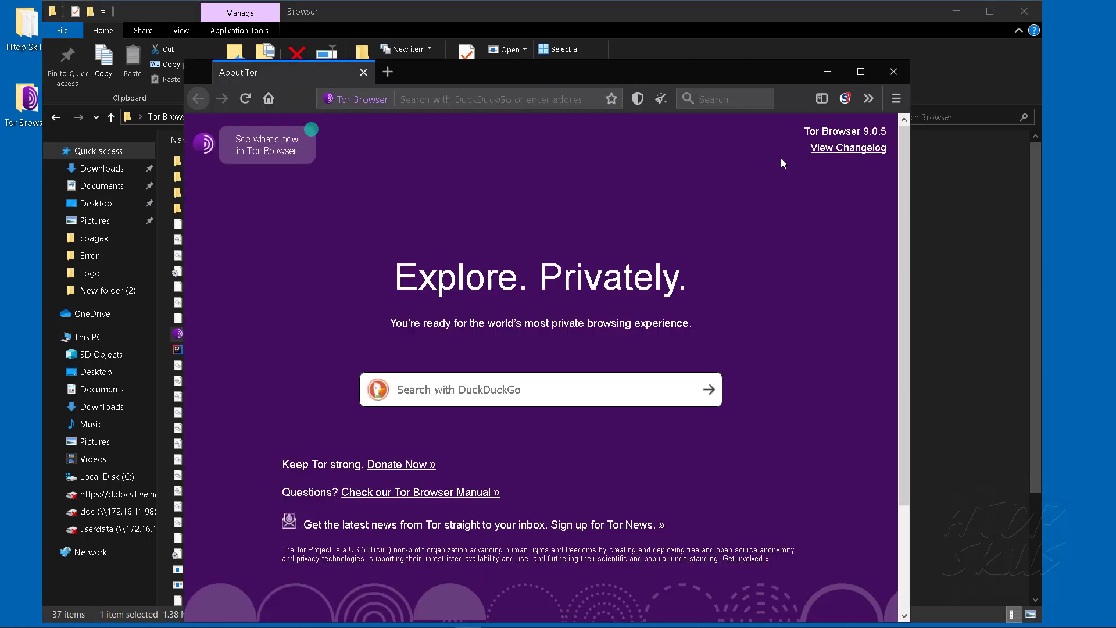
pyautogui.click(893, 72)
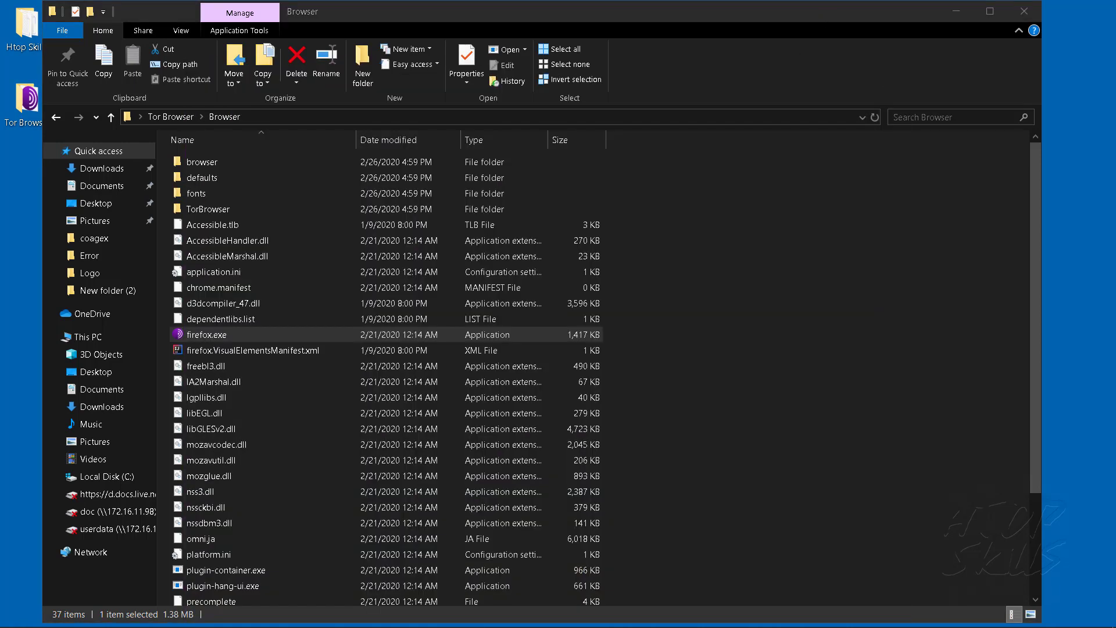
pyautogui.click(400, 619)
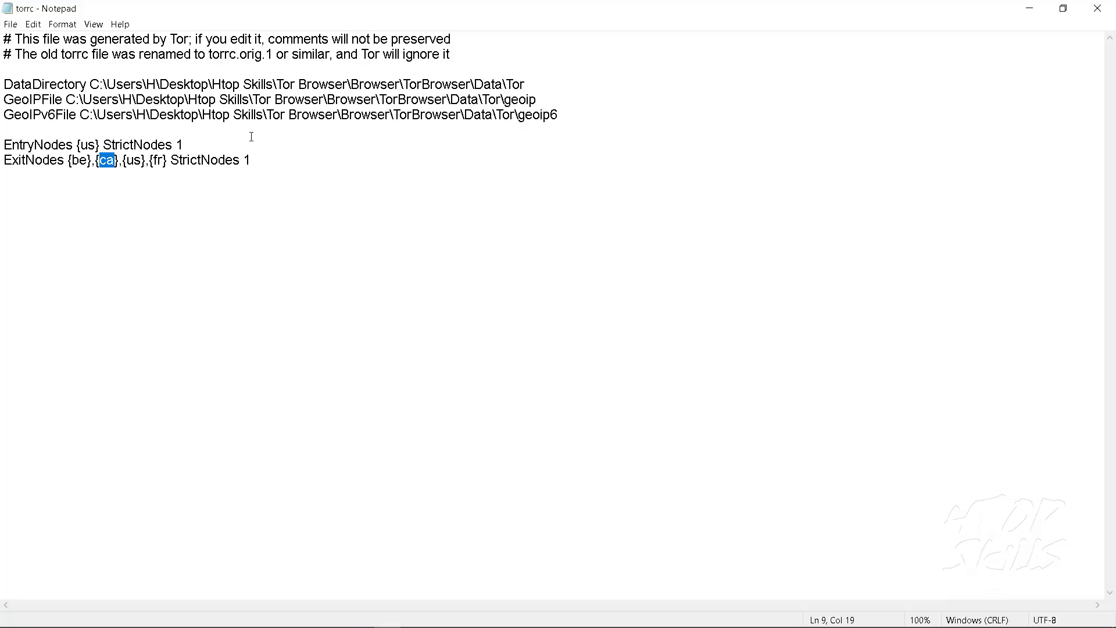
# Change the ExitNodes line's StrictNodes value from 1 to 0 and save torrc.
pyautogui.click(128, 168)
pyautogui.click(254, 159)
pyautogui.press('BackSpace')
pyautogui.moveTo(67, 160); pyautogui.dragTo(164, 159)
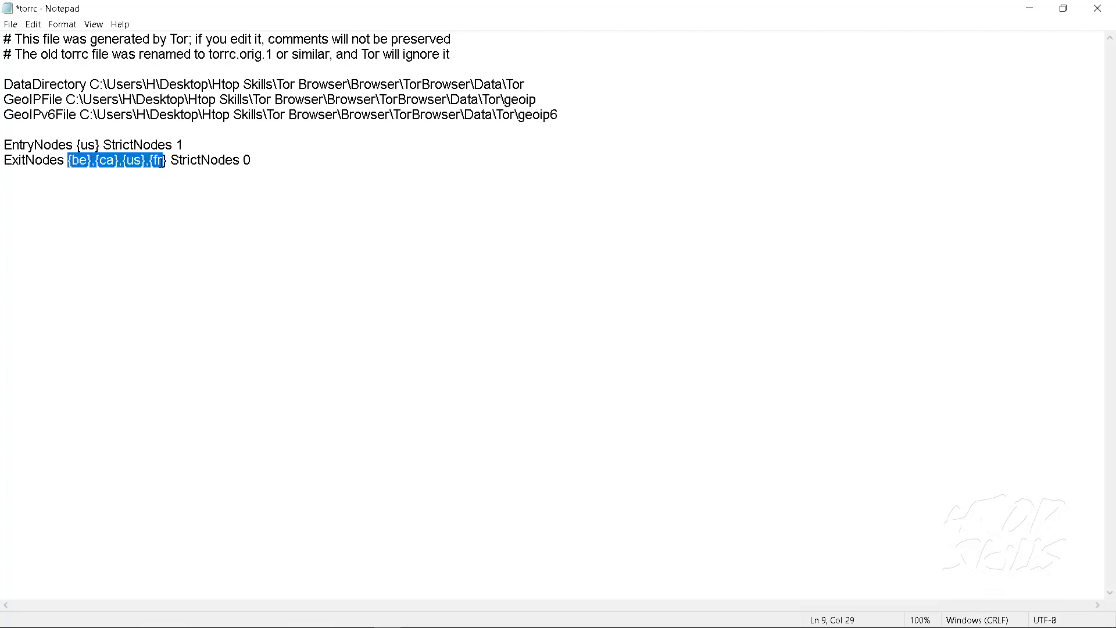
pyautogui.click(11, 24)
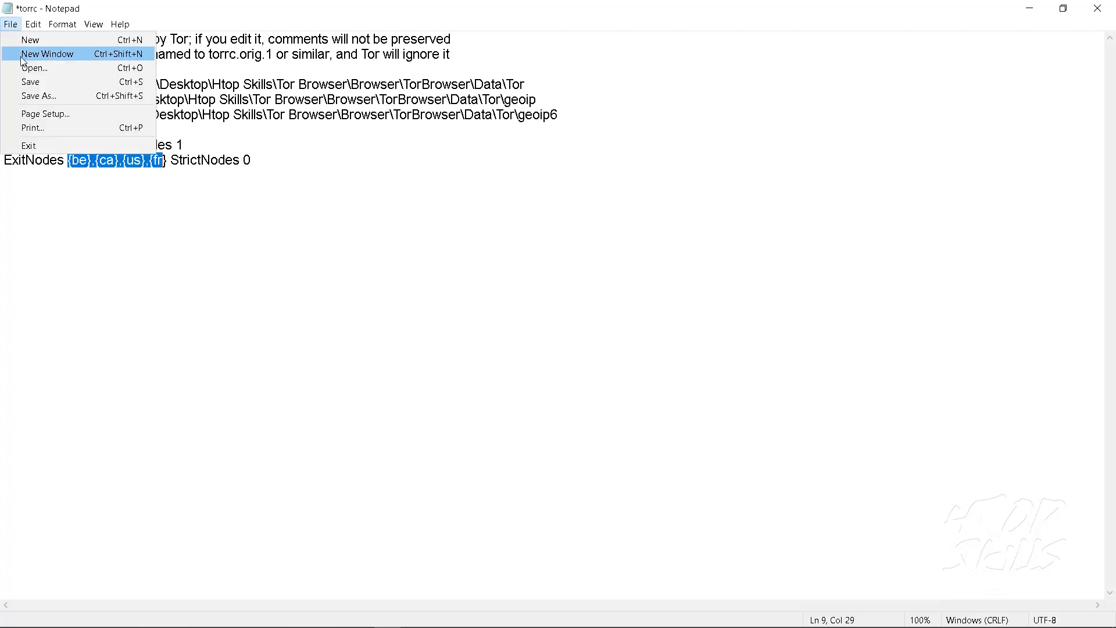
pyautogui.click(36, 82)
# Relaunch Tor Browser from firefox.exe and load ipleak.net, showing exit IP 209.141.58.248 in Nevada.
pyautogui.click(1029, 8)
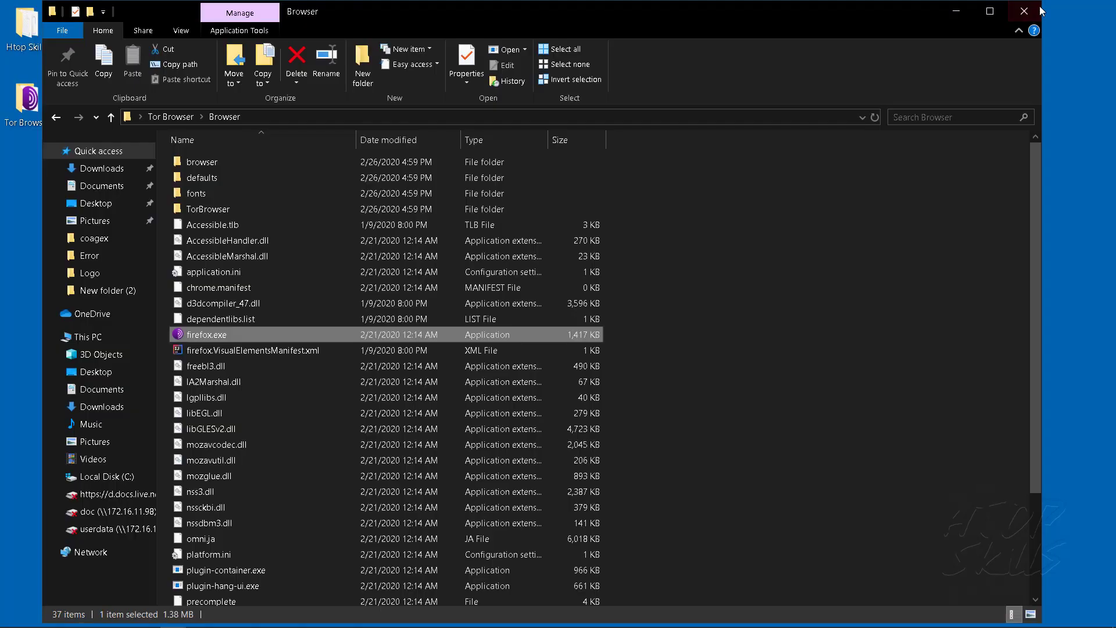
pyautogui.doubleClick(240, 331)
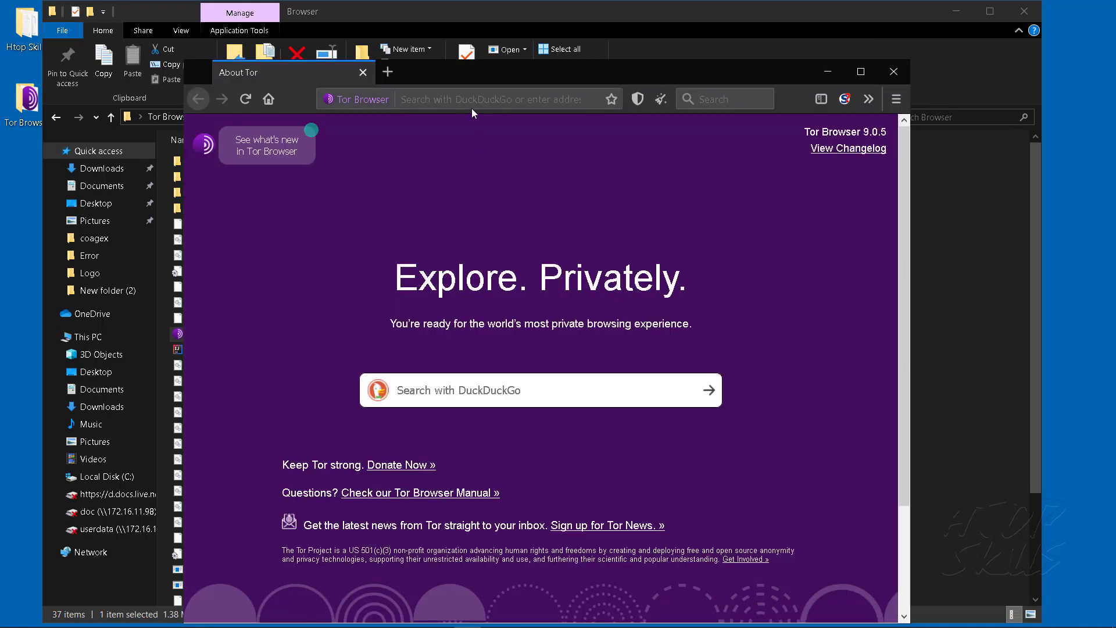
pyautogui.click(495, 98)
pyautogui.write('https://ipleak.net')
pyautogui.press('Return')
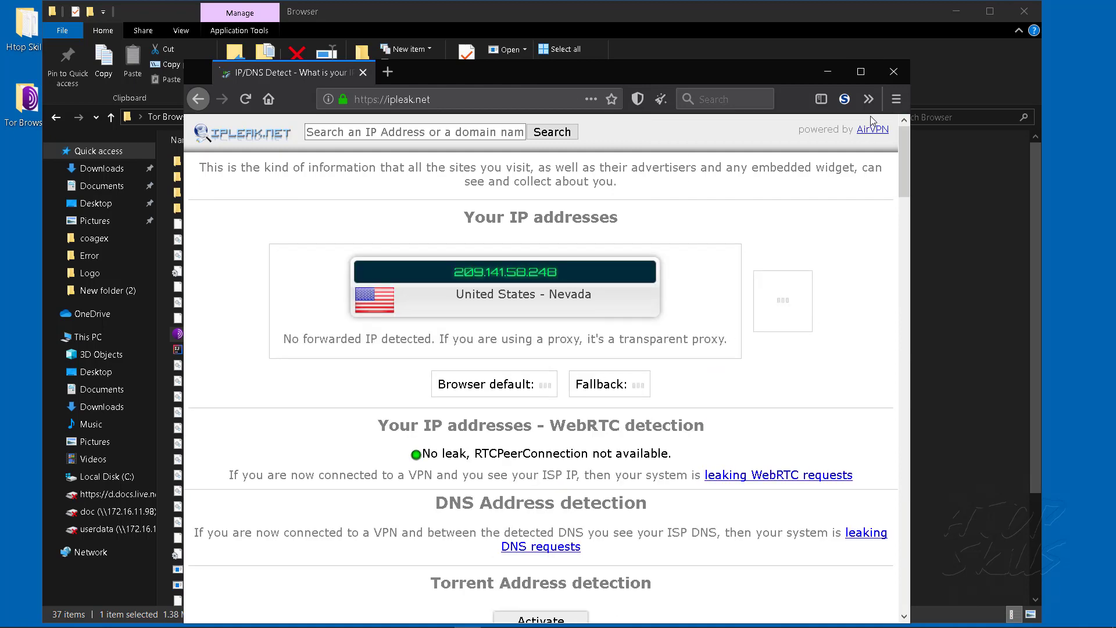
# Take a new identity, recheck ipleak.net (exit IP 23.129.64.203, Washington), then close Tor Browser.
pyautogui.click(893, 101)
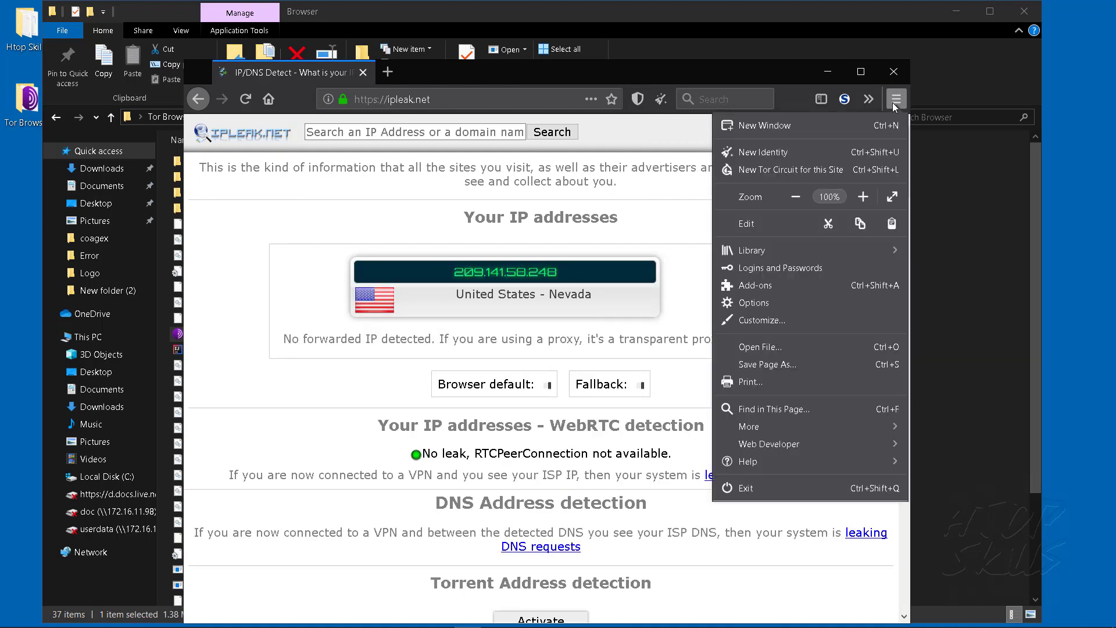
pyautogui.click(763, 153)
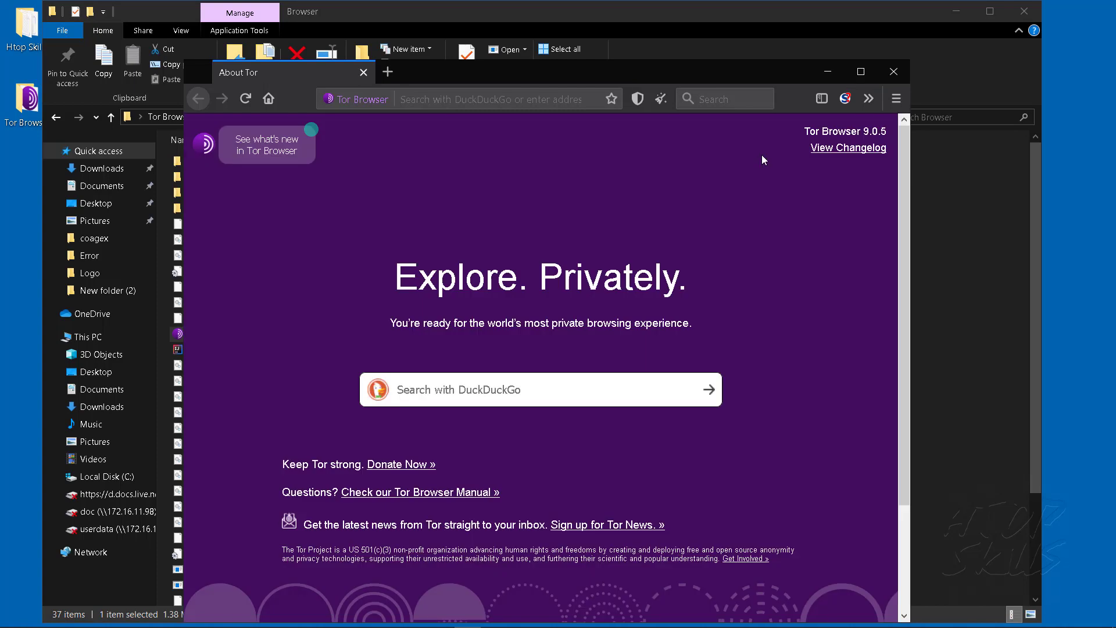
pyautogui.write('https://ipleak.net')
pyautogui.press('Return')
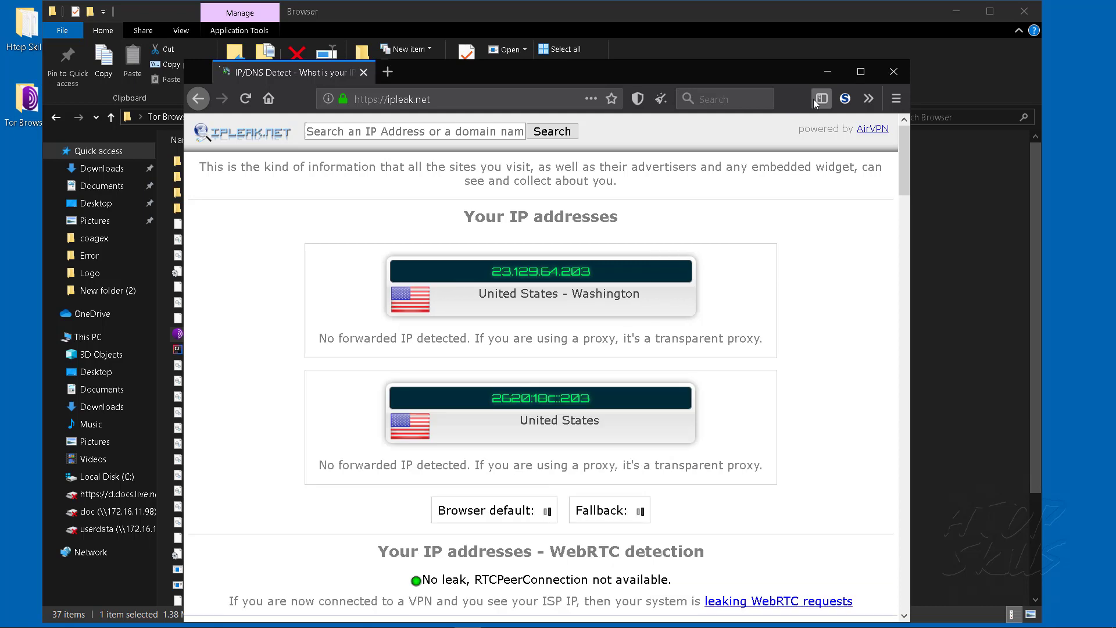
pyautogui.click(906, 72)
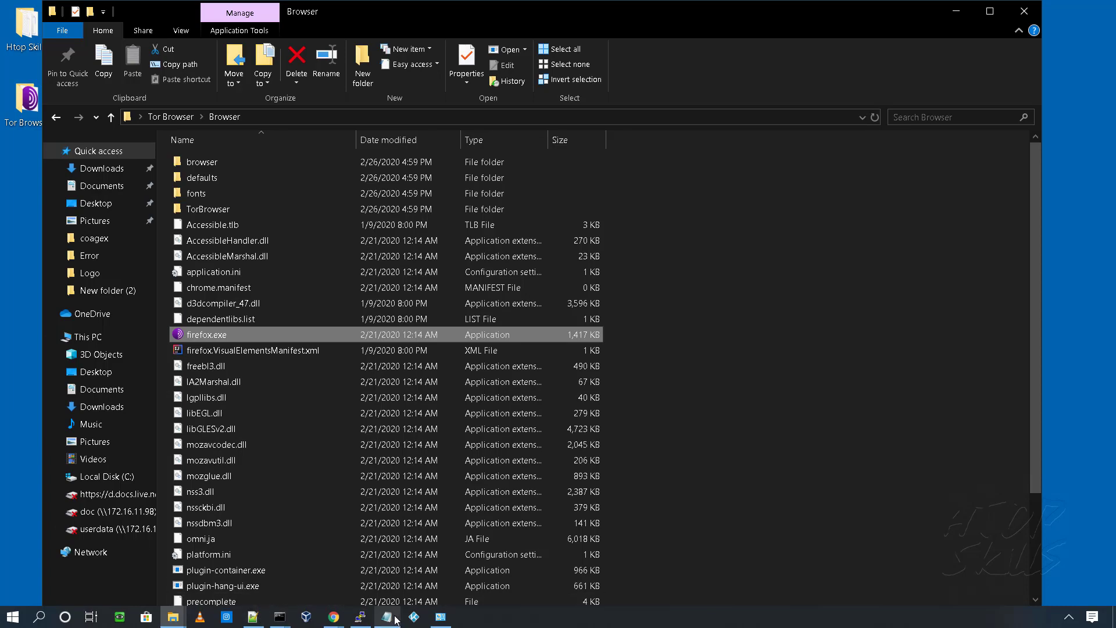
# On torrc's ExitNodes line, replace the be code with ht and ca with do.
pyautogui.click(387, 617)
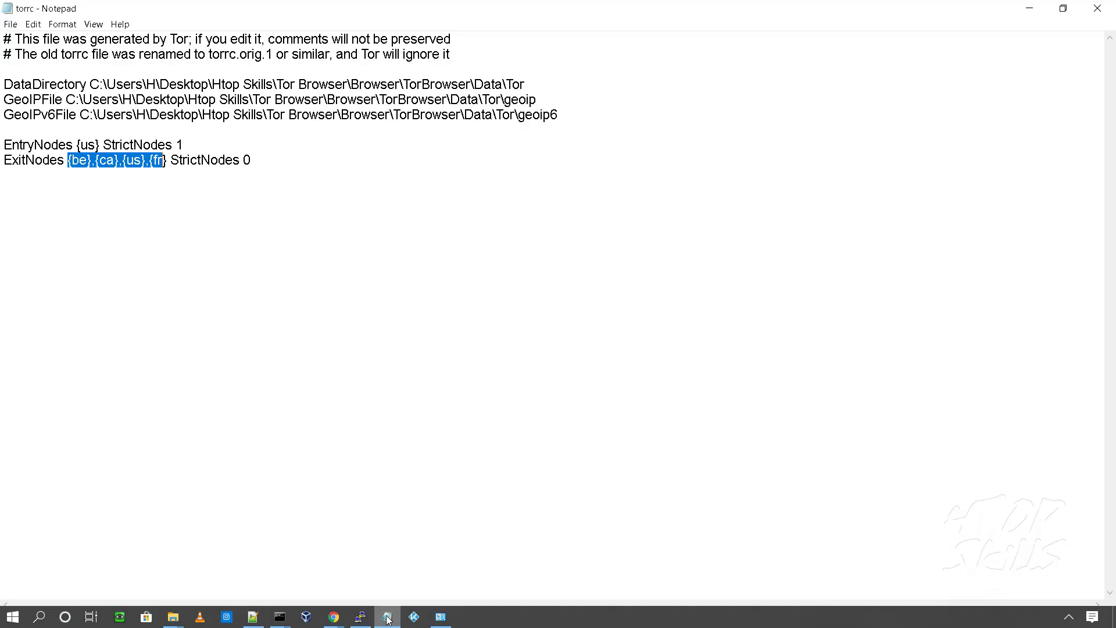
pyautogui.click(143, 160)
pyautogui.click(86, 162)
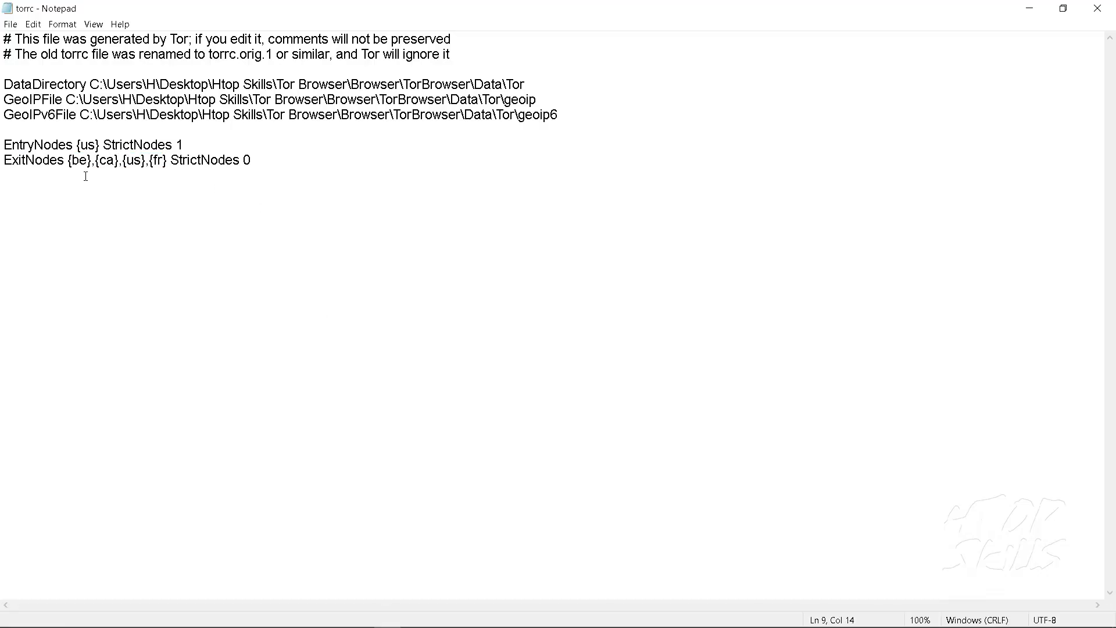
pyautogui.press('BackSpace')
pyautogui.press('BackSpace')
pyautogui.write('ht')
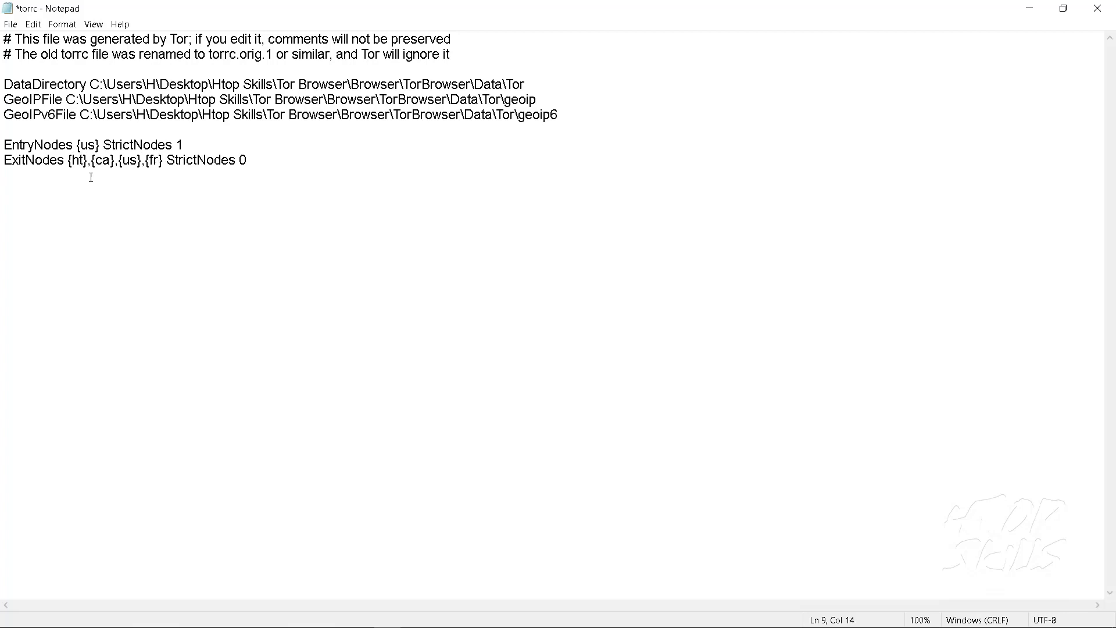
pyautogui.click(107, 161)
pyautogui.press('BackSpace')
pyautogui.press('BackSpace')
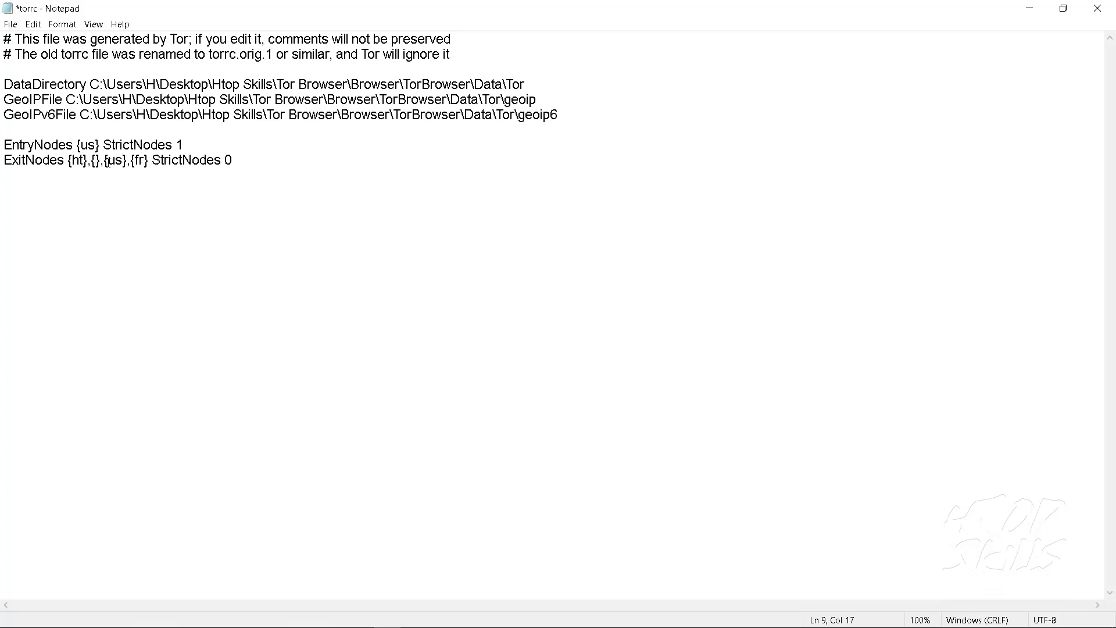
pyautogui.write('do')
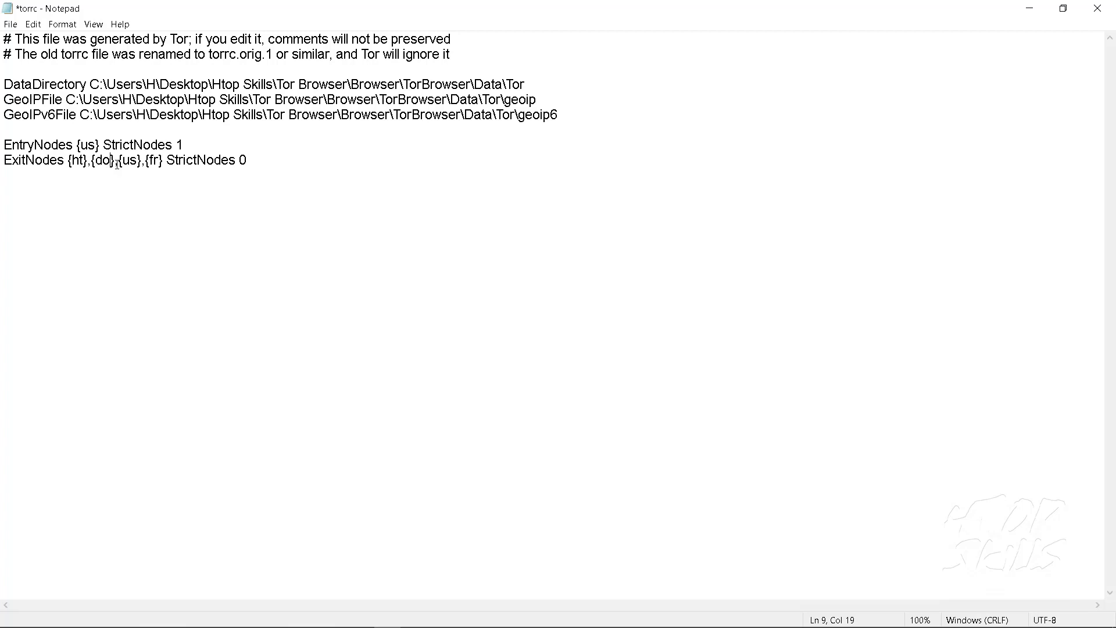
# Delete the ,{us},{fr} entries from ExitNodes, save torrc and minimize Notepad.
pyautogui.moveTo(115, 161); pyautogui.dragTo(163, 162)
pyautogui.press('BackSpace')
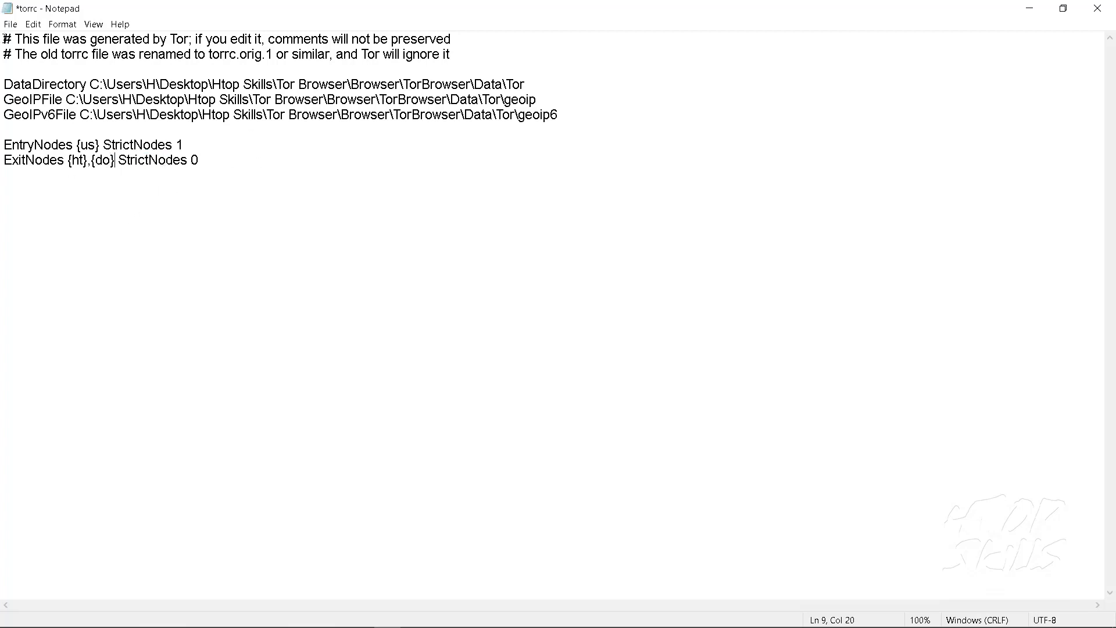
pyautogui.click(11, 24)
pyautogui.click(32, 82)
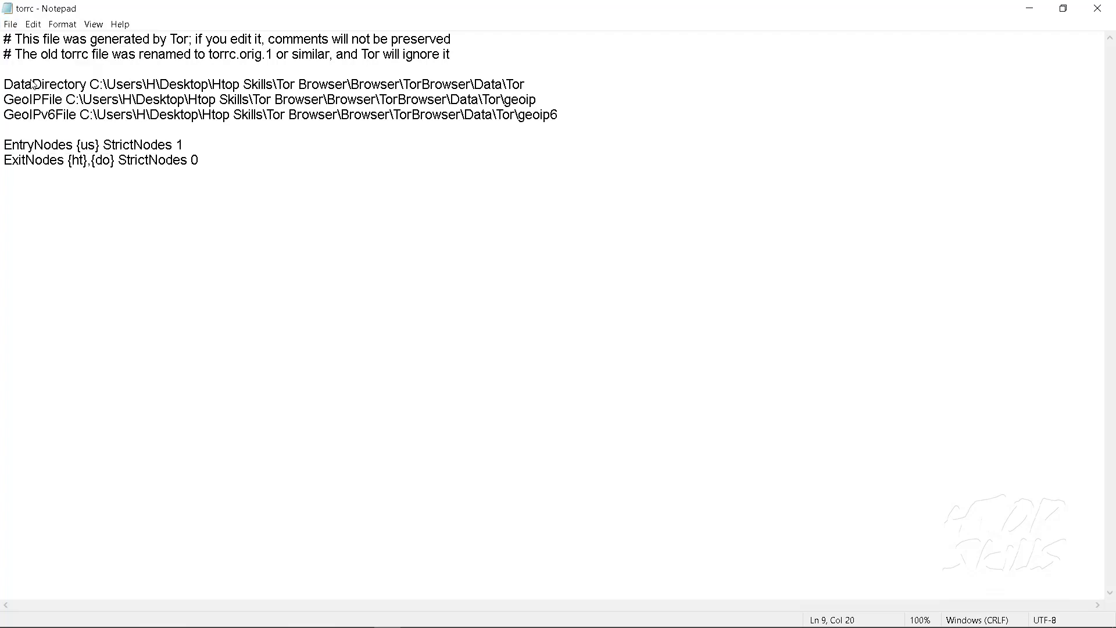
pyautogui.click(1043, 14)
# Relaunch Tor Browser, then cancel the connection stuck at Starting and exit the launcher.
pyautogui.doubleClick(218, 336)
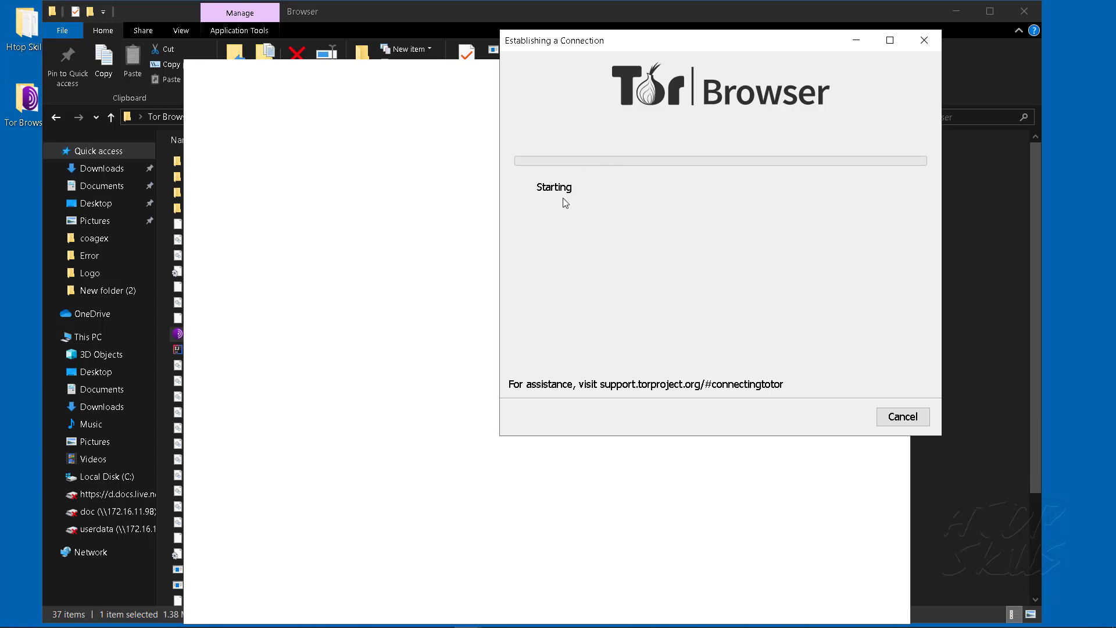
pyautogui.click(895, 418)
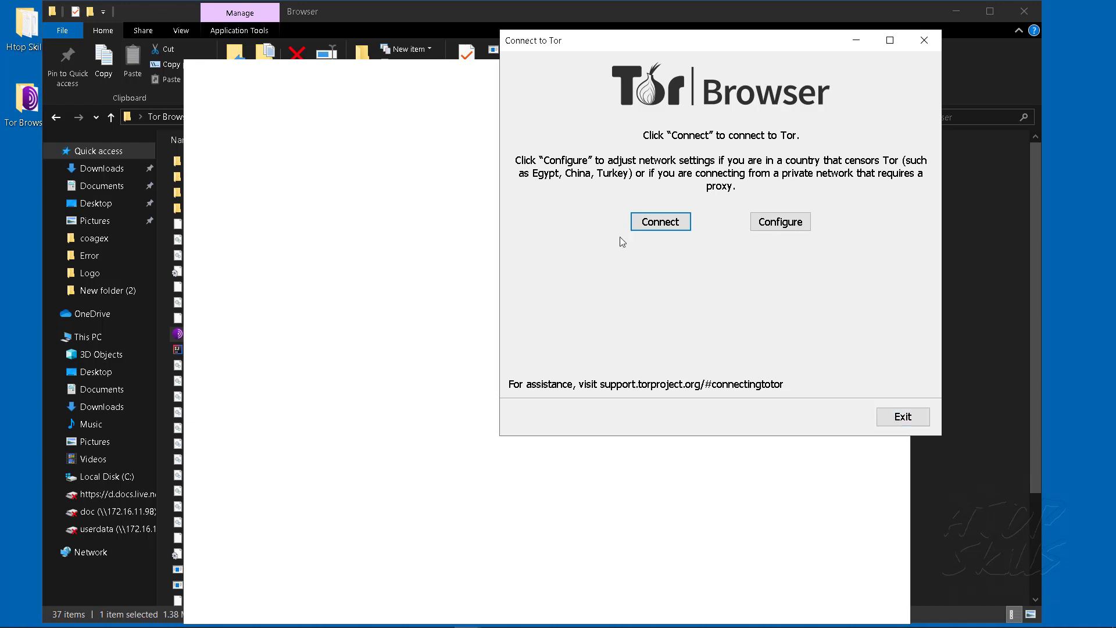
pyautogui.click(660, 226)
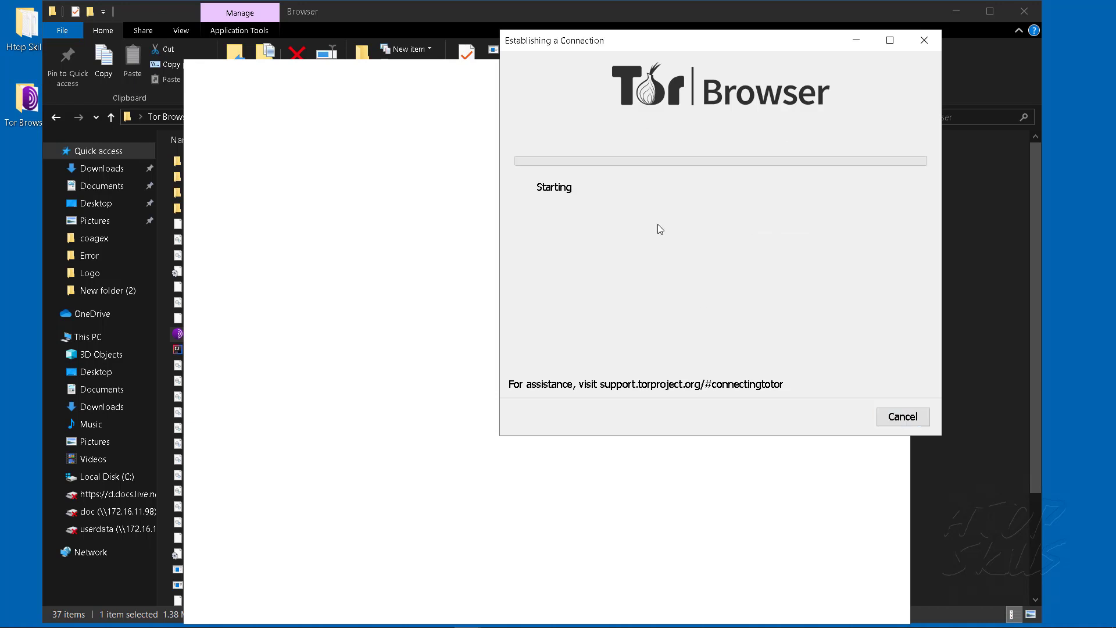
pyautogui.click(896, 420)
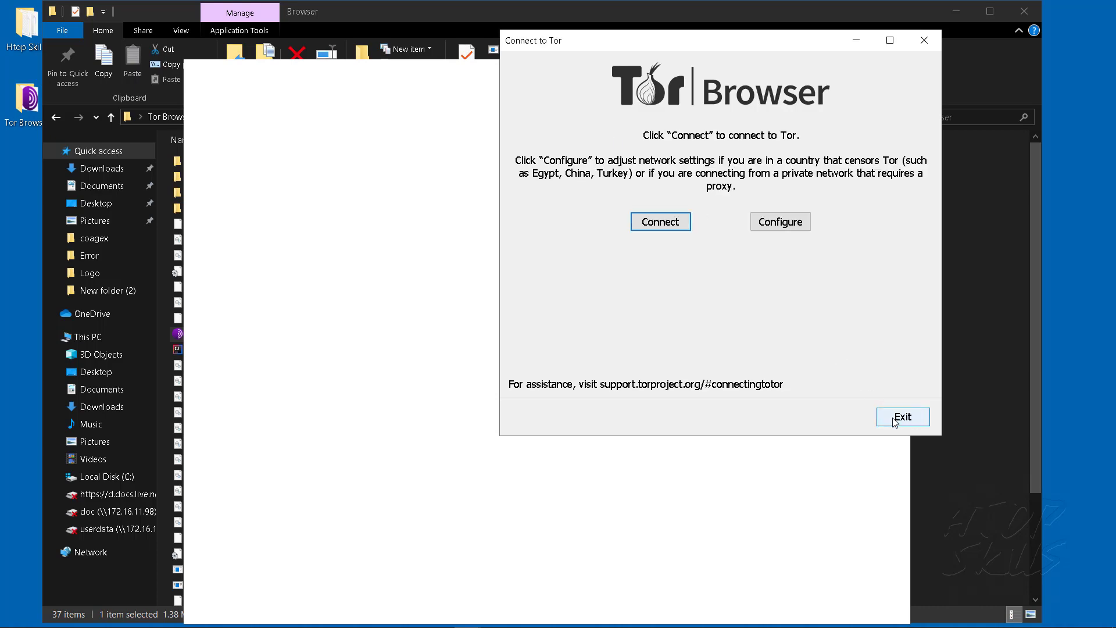
pyautogui.click(895, 418)
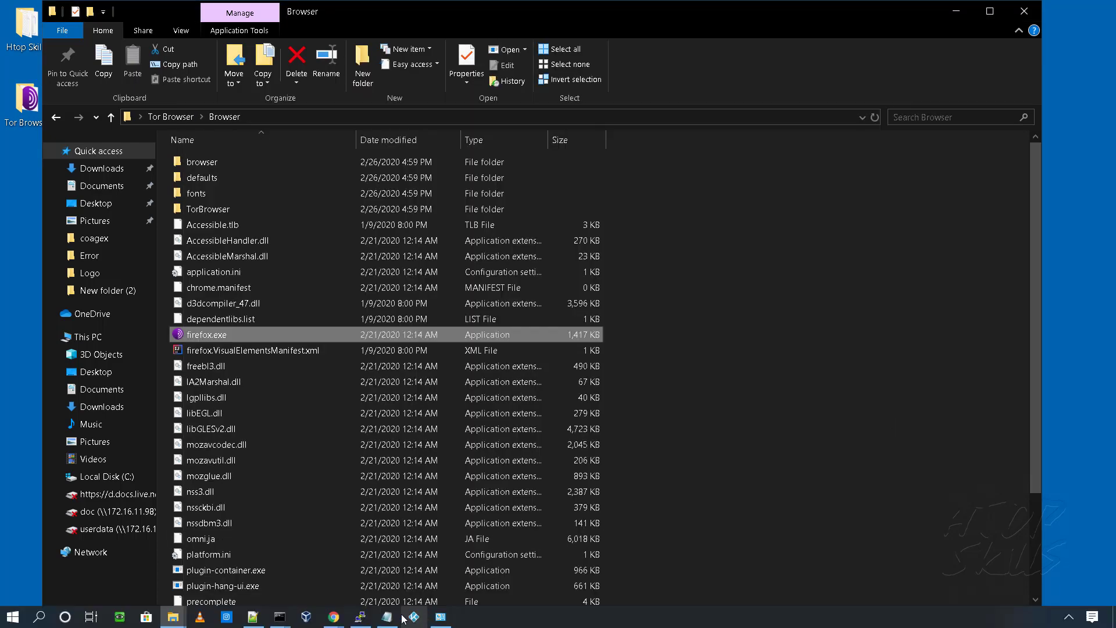
# Change torrc's ExitNodes to {ar},{au}, save the file, and minimize Notepad.
pyautogui.click(393, 618)
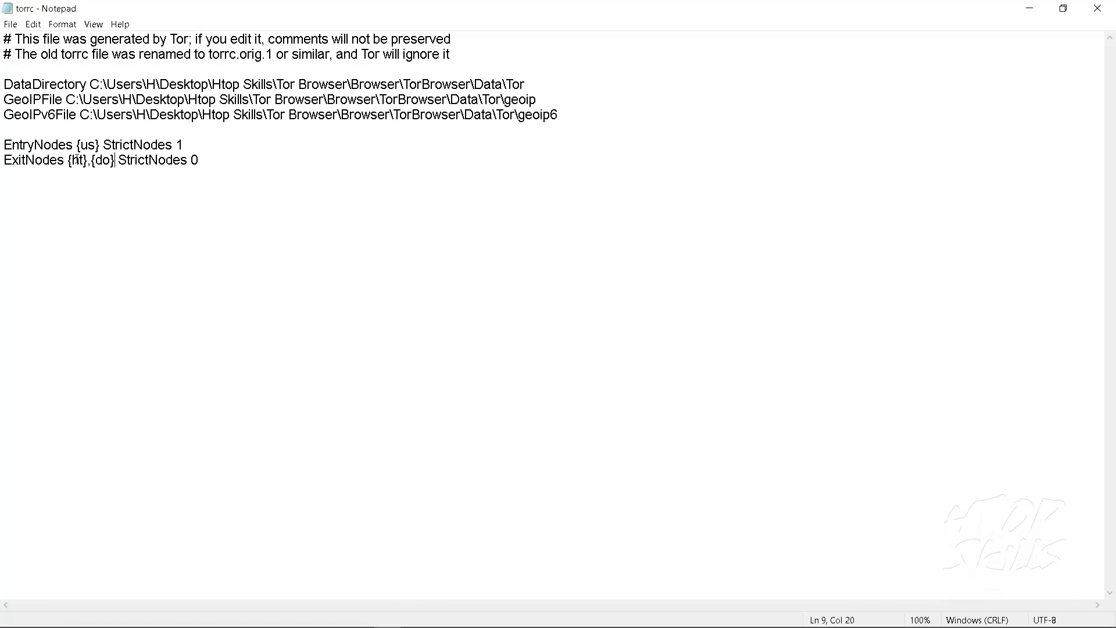
pyautogui.click(84, 163)
pyautogui.press('BackSpace')
pyautogui.press('BackSpace')
pyautogui.write('ar')
pyautogui.press('BackSpace')
pyautogui.press('Delete')
pyautogui.write('au')
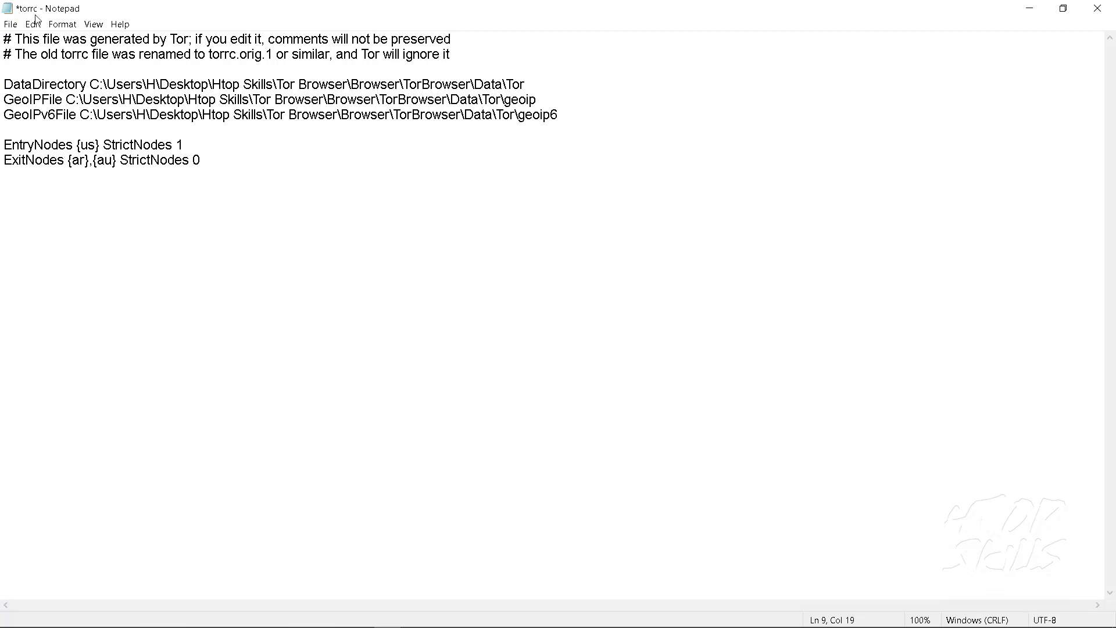
pyautogui.click(11, 24)
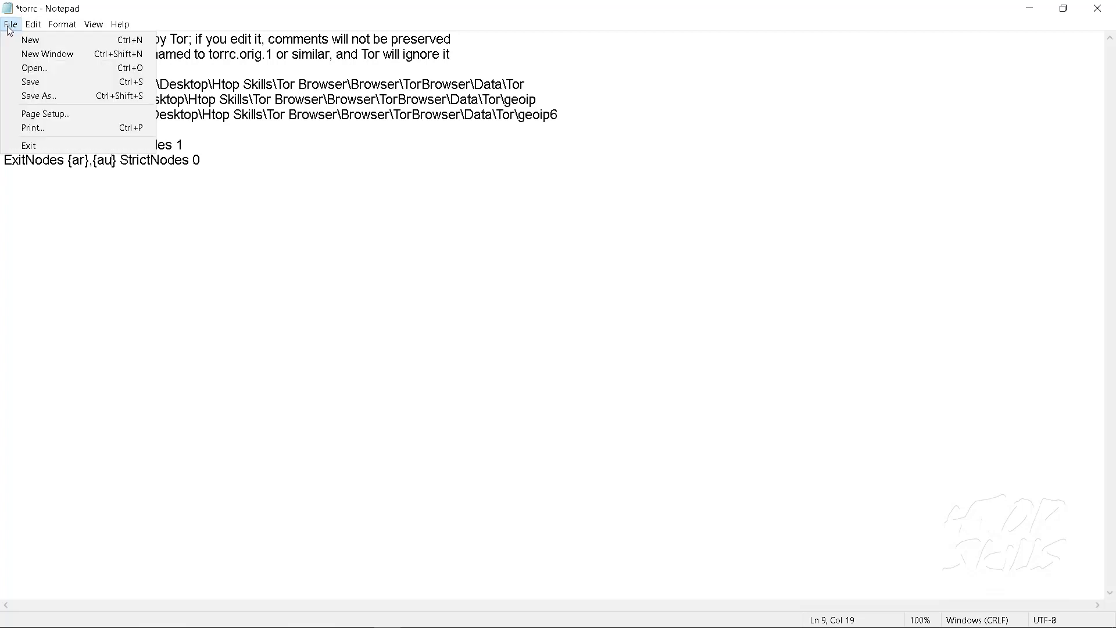
pyautogui.click(29, 82)
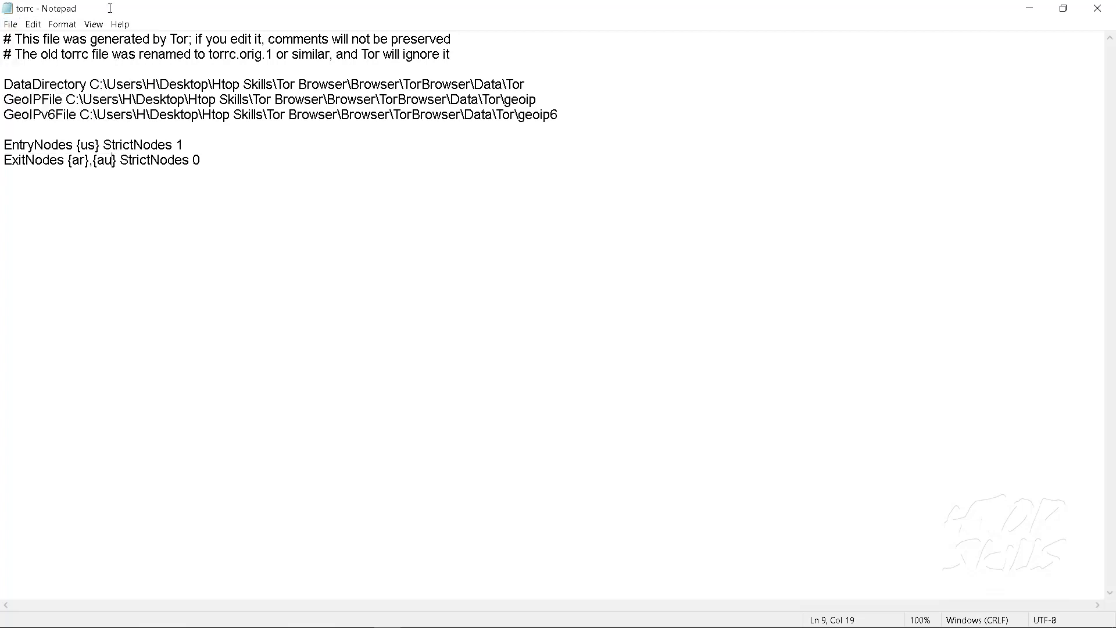
pyautogui.click(1033, 6)
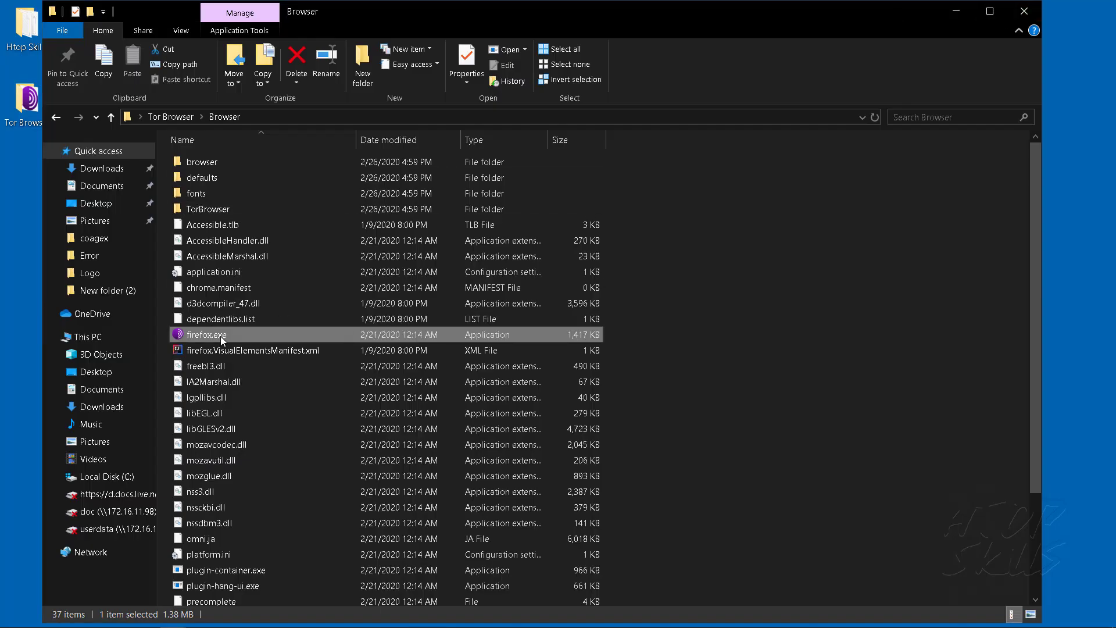
# Launch Tor Browser and open ipleak.net, showing exit IP 139.99.172.11 in New South Wales, Australia.
pyautogui.doubleClick(220, 339)
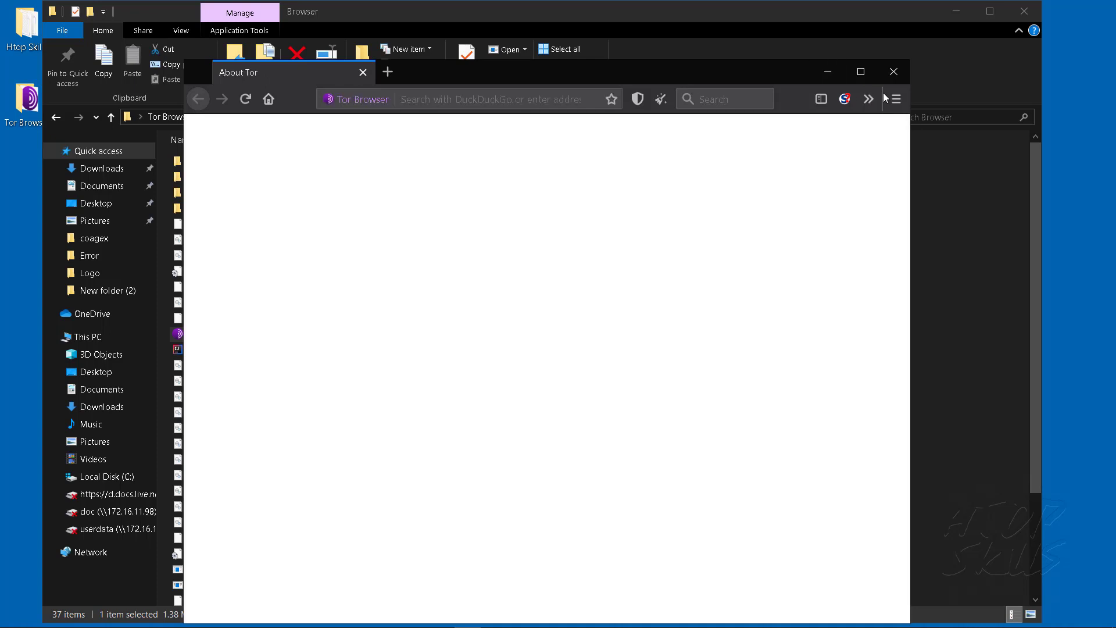
pyautogui.click(569, 99)
pyautogui.write('ipleak')
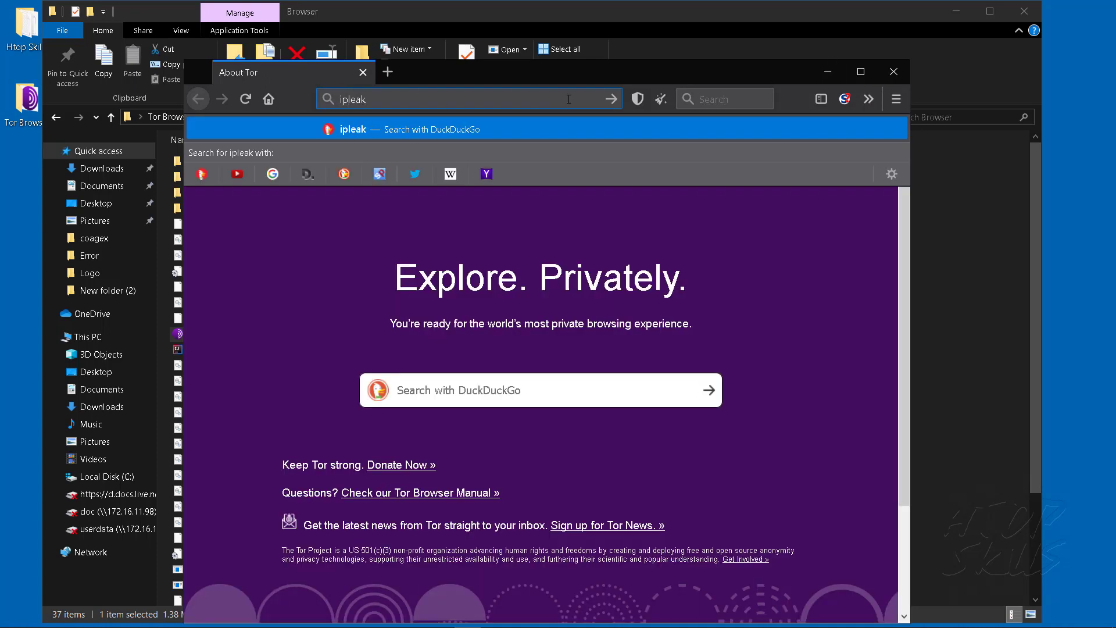
pyautogui.write('.net')
pyautogui.press('Return')
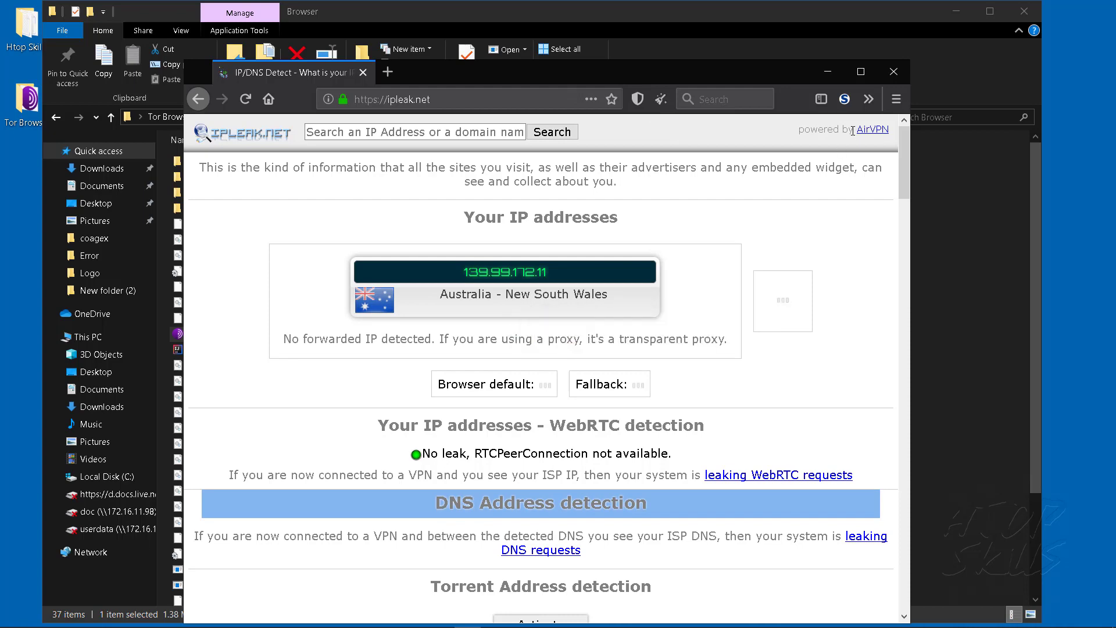
# Take a new Tor identity and reload ipleak.net, still an Australian exit plus a Hong Kong IPv6.
pyautogui.click(895, 101)
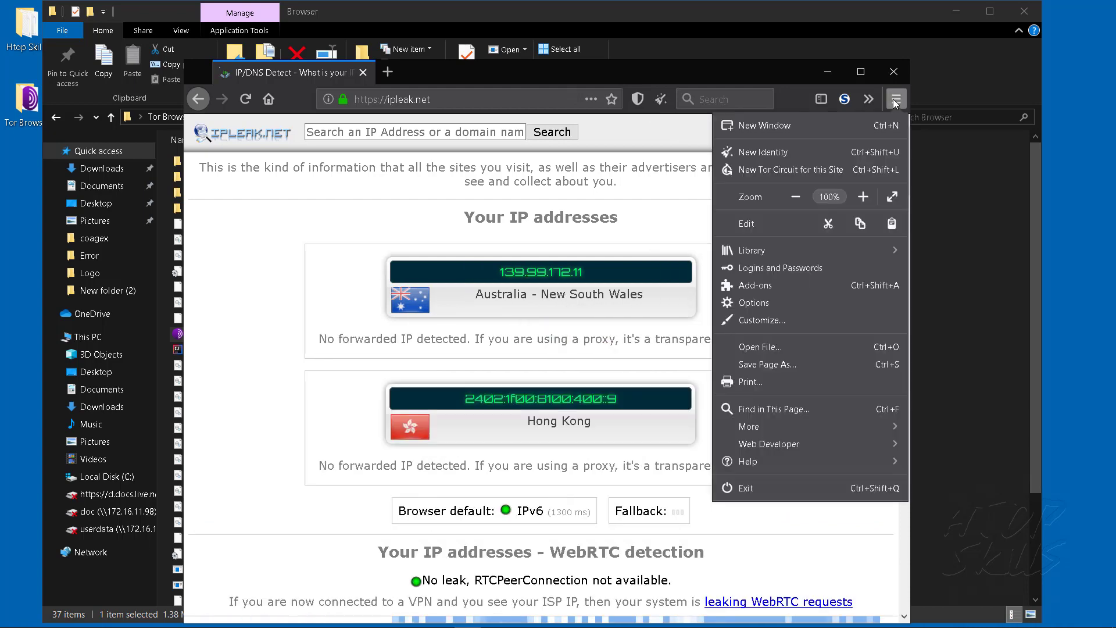
pyautogui.click(786, 152)
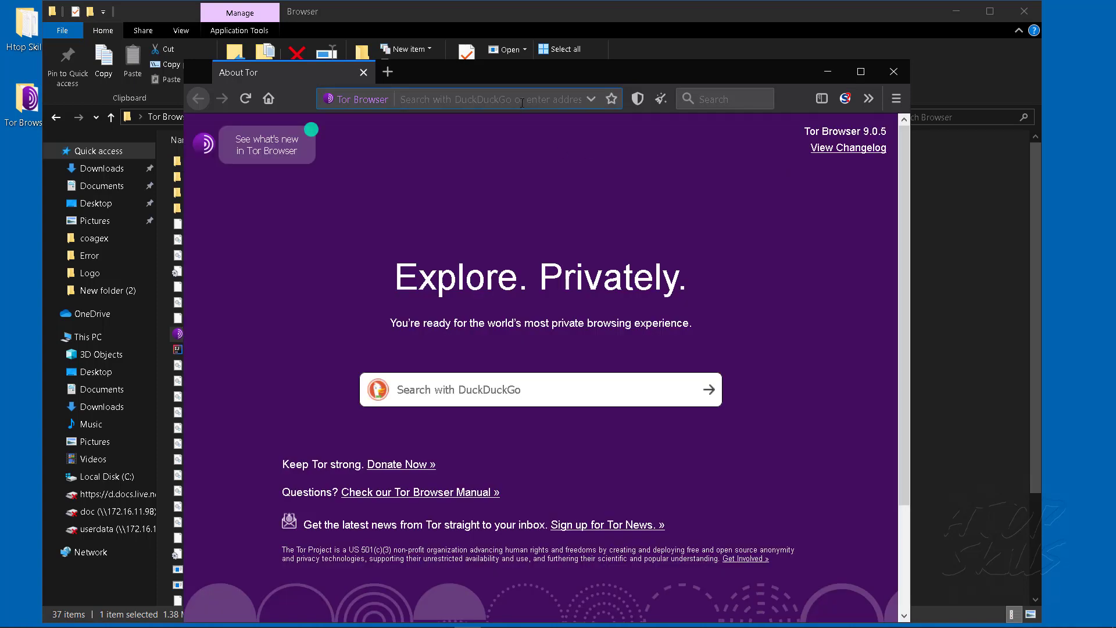
pyautogui.click(522, 100)
pyautogui.write('ipleak')
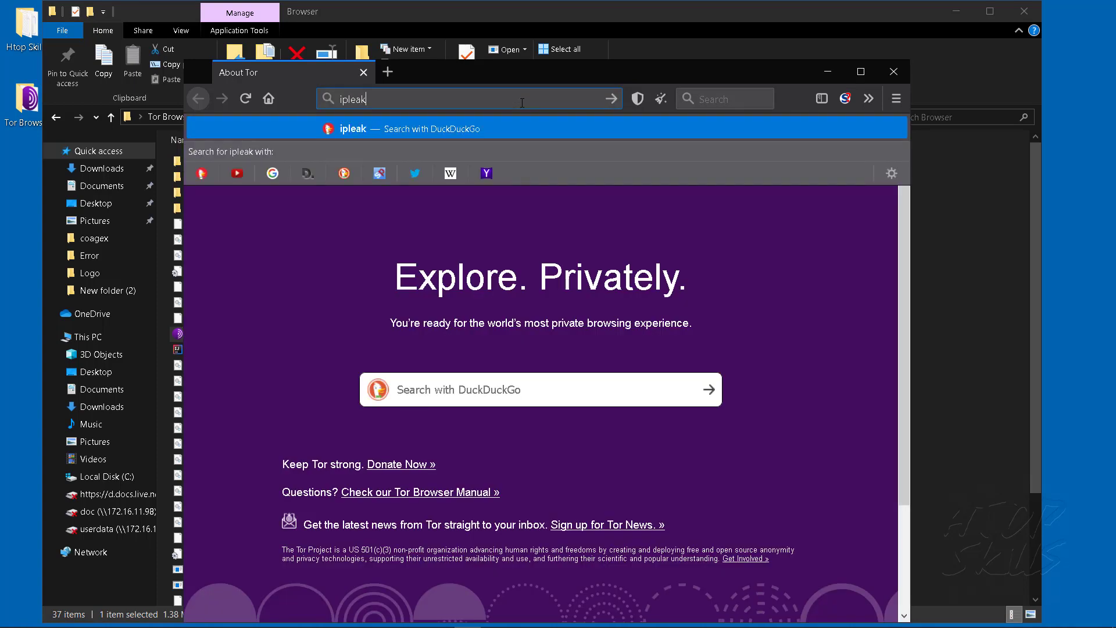
pyautogui.write('.net')
pyautogui.press('Return')
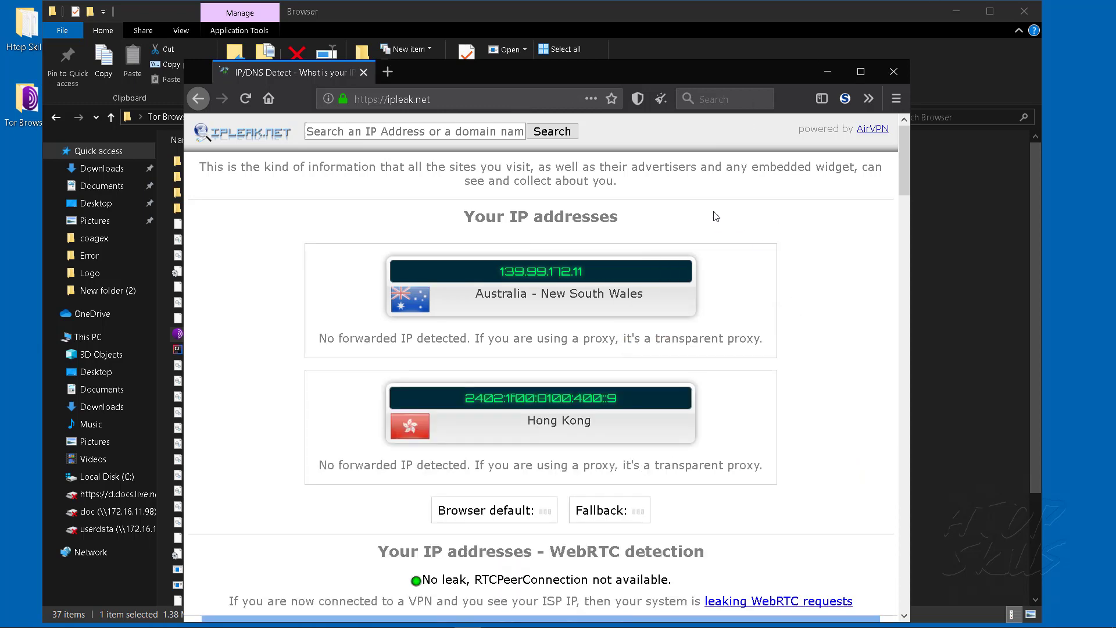
# Close Tor Browser, set ExitNodes StrictNodes to 1, replace ar with gb, and save torrc.
pyautogui.click(894, 78)
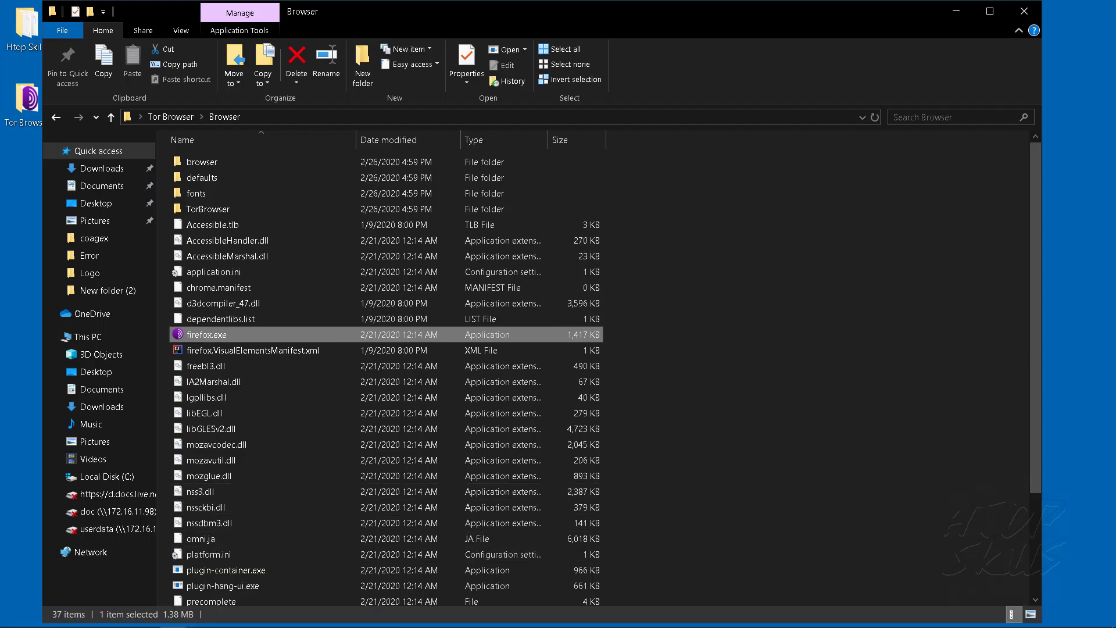
pyautogui.click(381, 617)
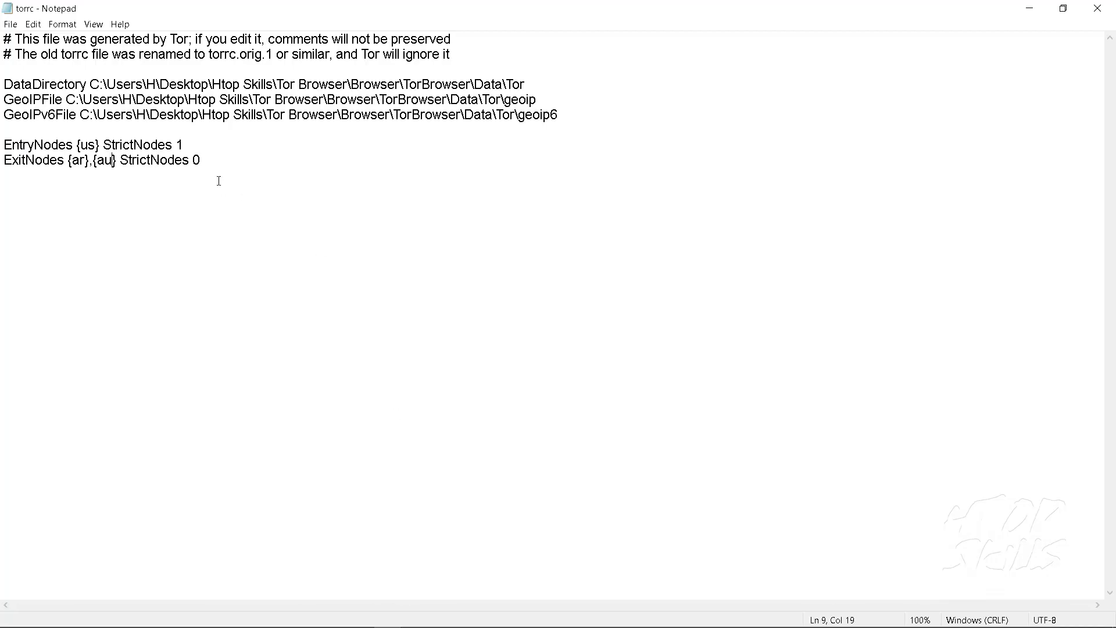
pyautogui.click(201, 155)
pyautogui.press('BackSpace')
pyautogui.write('1')
pyautogui.press('BackSpace')
pyautogui.press('BackSpace')
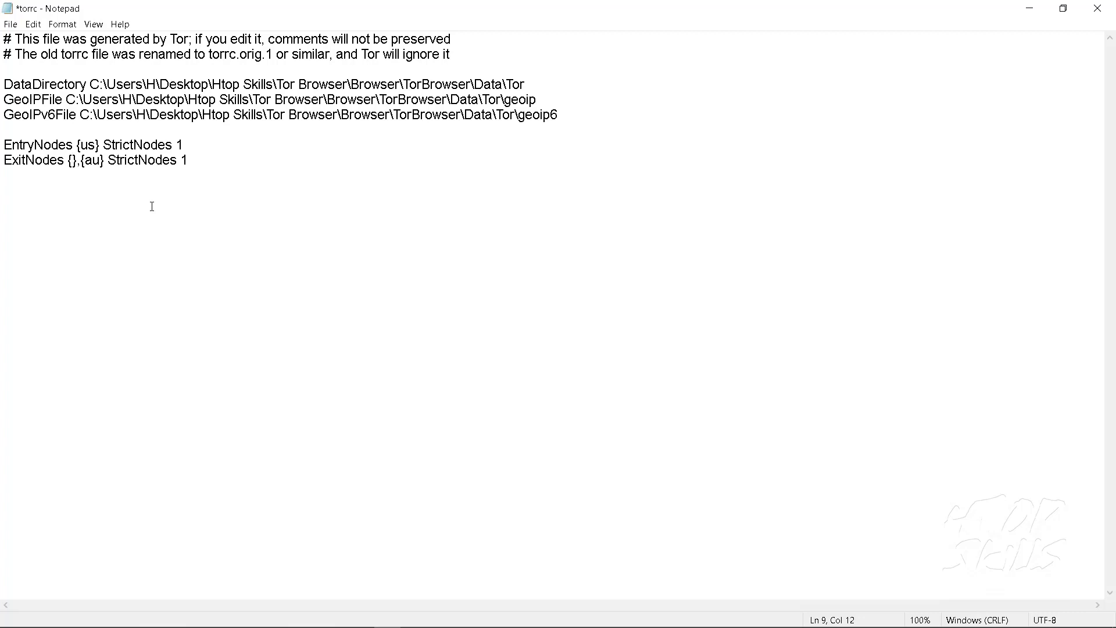
pyautogui.write('gb')
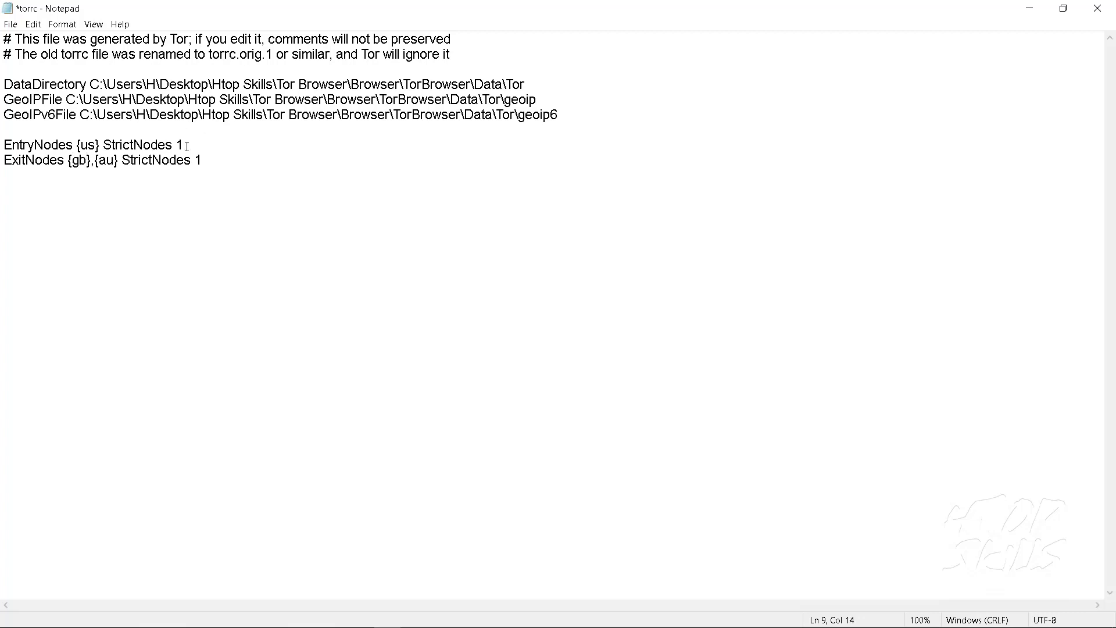
pyautogui.click(10, 24)
pyautogui.click(36, 82)
# Change EntryNodes from {us} to {fr}, save torrc, and minimize Notepad.
pyautogui.click(96, 144)
pyautogui.press('BackSpace')
pyautogui.press('BackSpace')
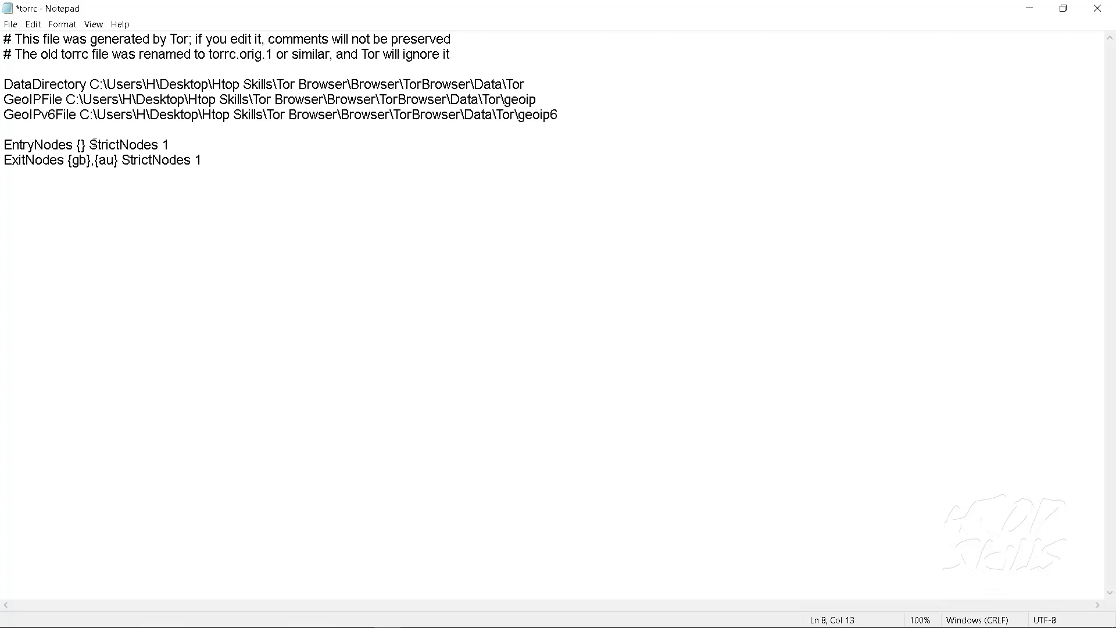
pyautogui.write('fr')
pyautogui.click(11, 24)
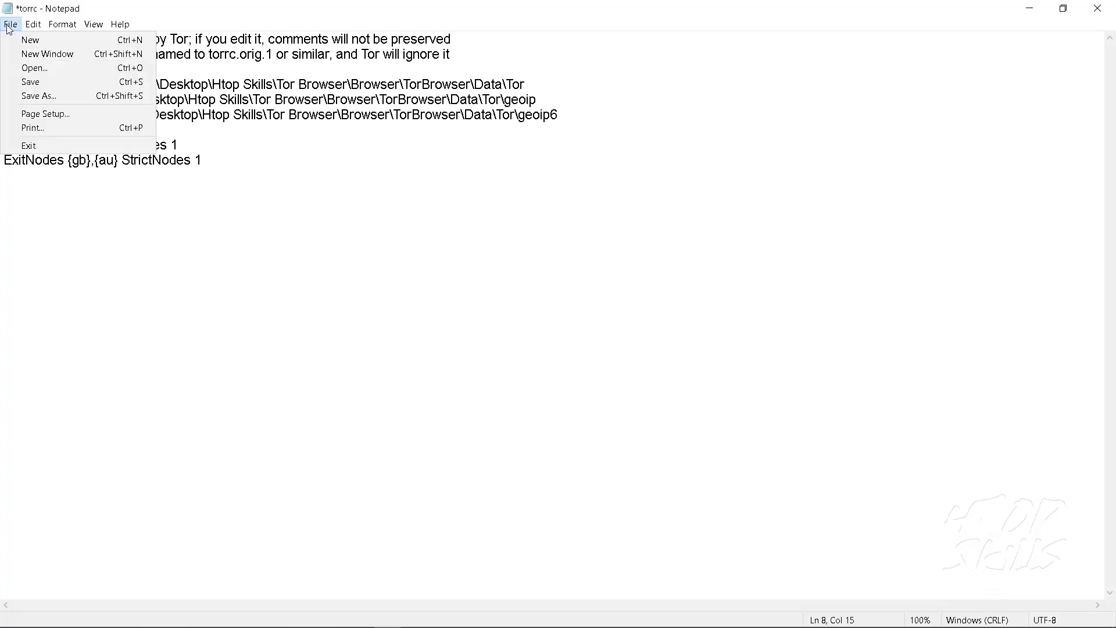
pyautogui.click(34, 81)
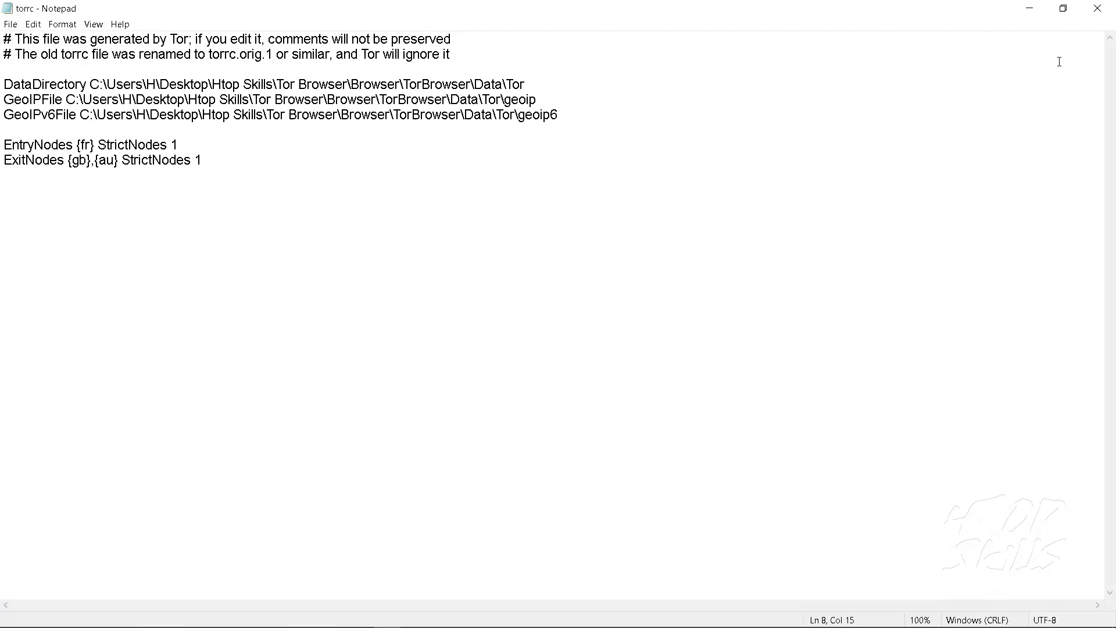
pyautogui.click(1028, 8)
# Relaunch Tor Browser and load ipleak.net to confirm the UK exit IP 51.68.201.114 and UK DNS servers.
pyautogui.doubleClick(225, 335)
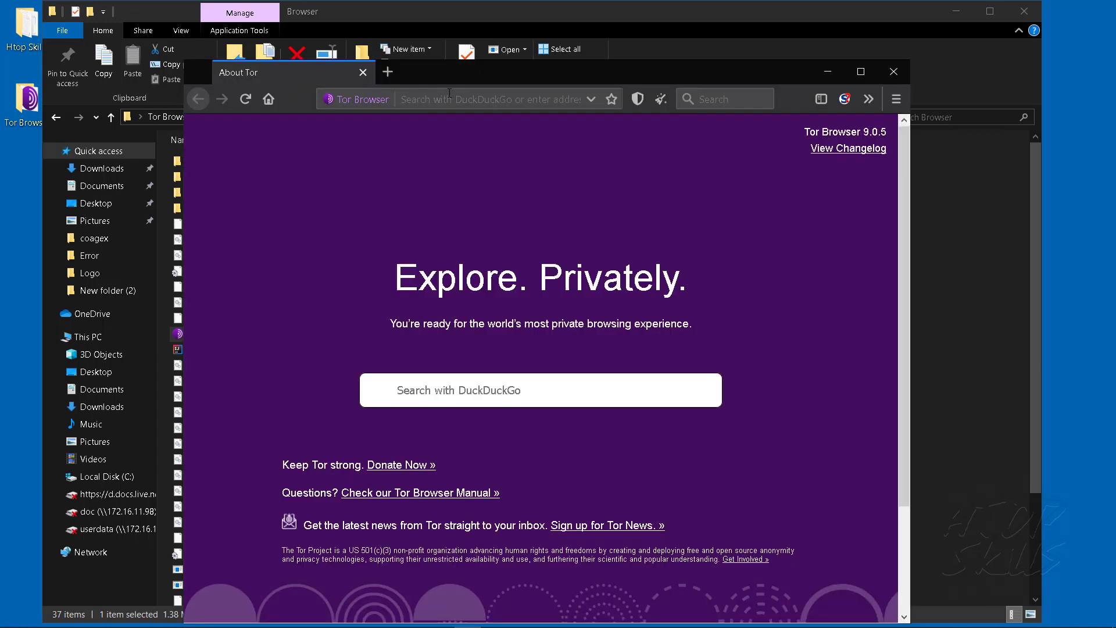
pyautogui.write('ipleak.')
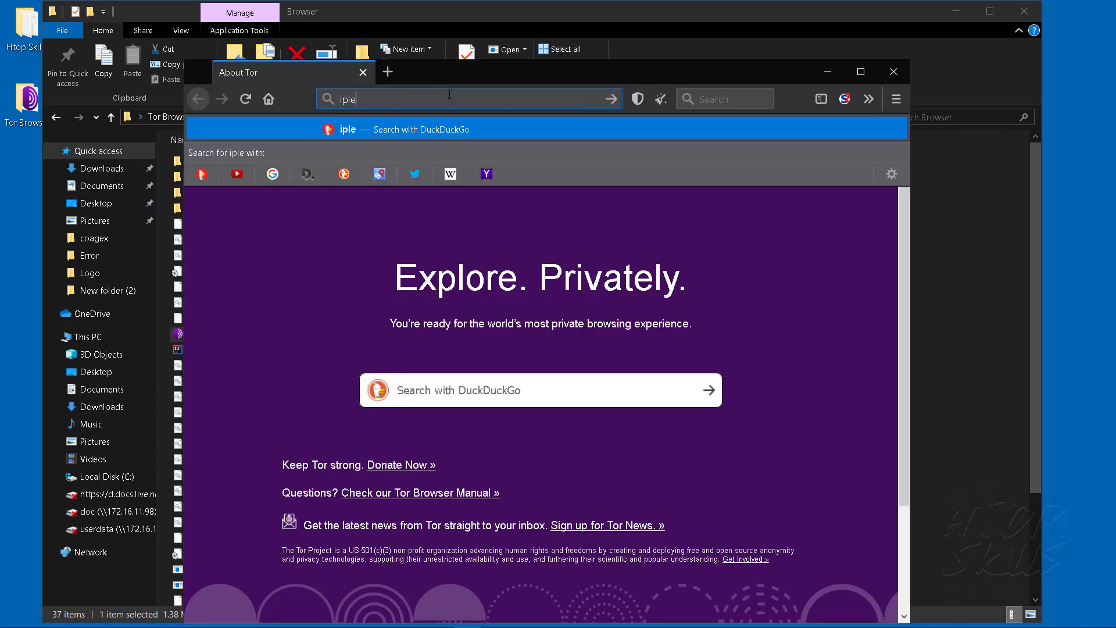
pyautogui.write('net')
pyautogui.press('Return')
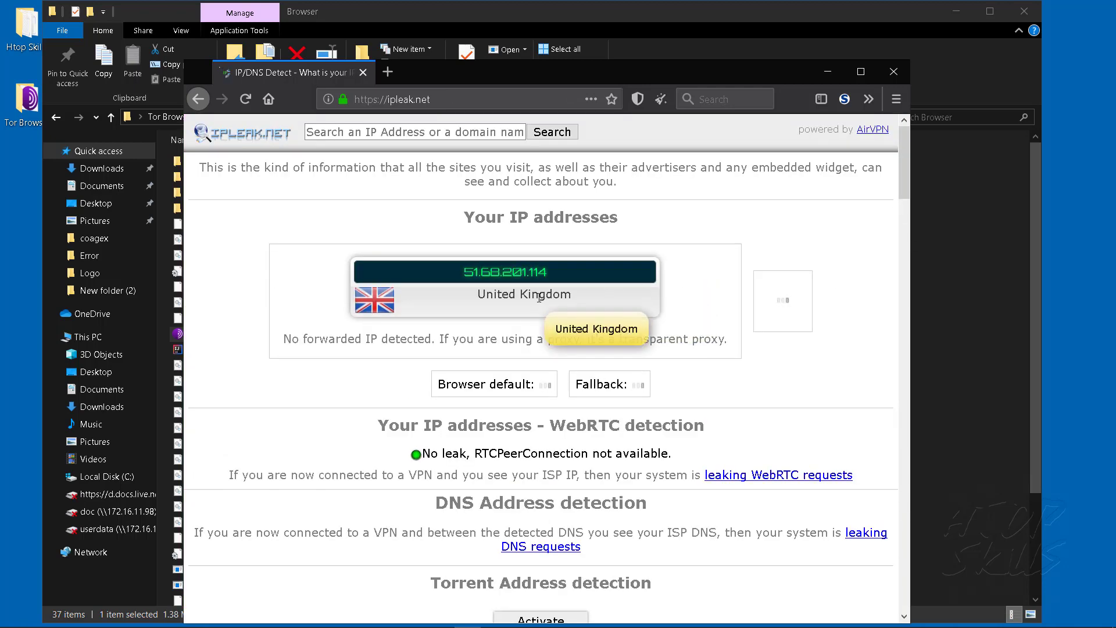
pyautogui.moveTo(901, 166); pyautogui.dragTo(896, 141)
# Request a New Identity from the browser menu and reload ipleak.net.
pyautogui.click(893, 101)
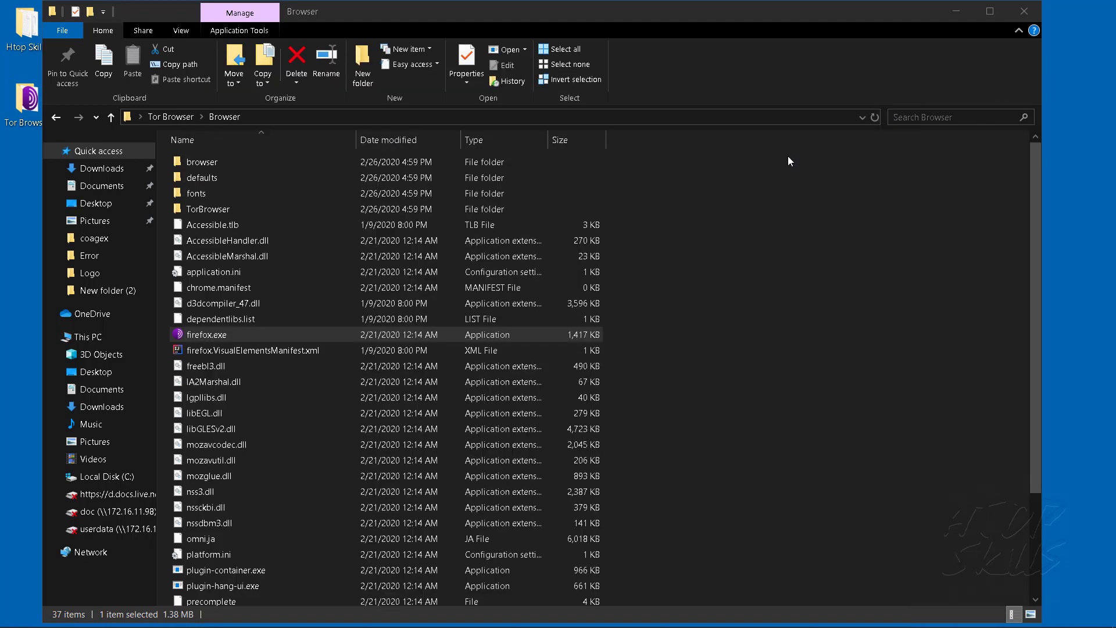
pyautogui.click(787, 155)
pyautogui.write('ipleak')
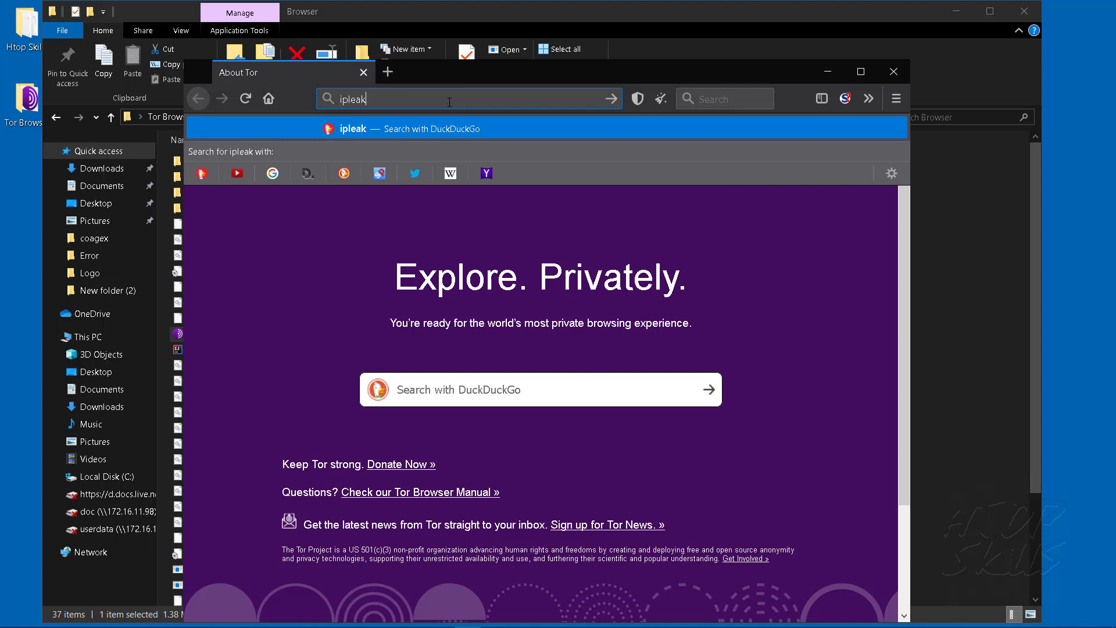
pyautogui.write('.net')
pyautogui.press('Return')
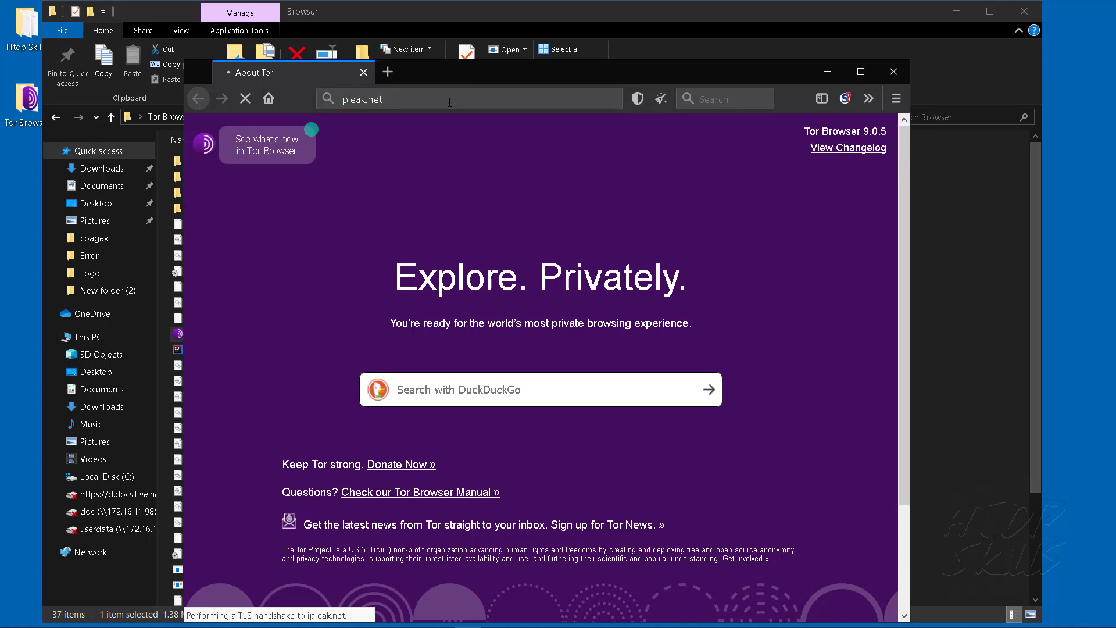